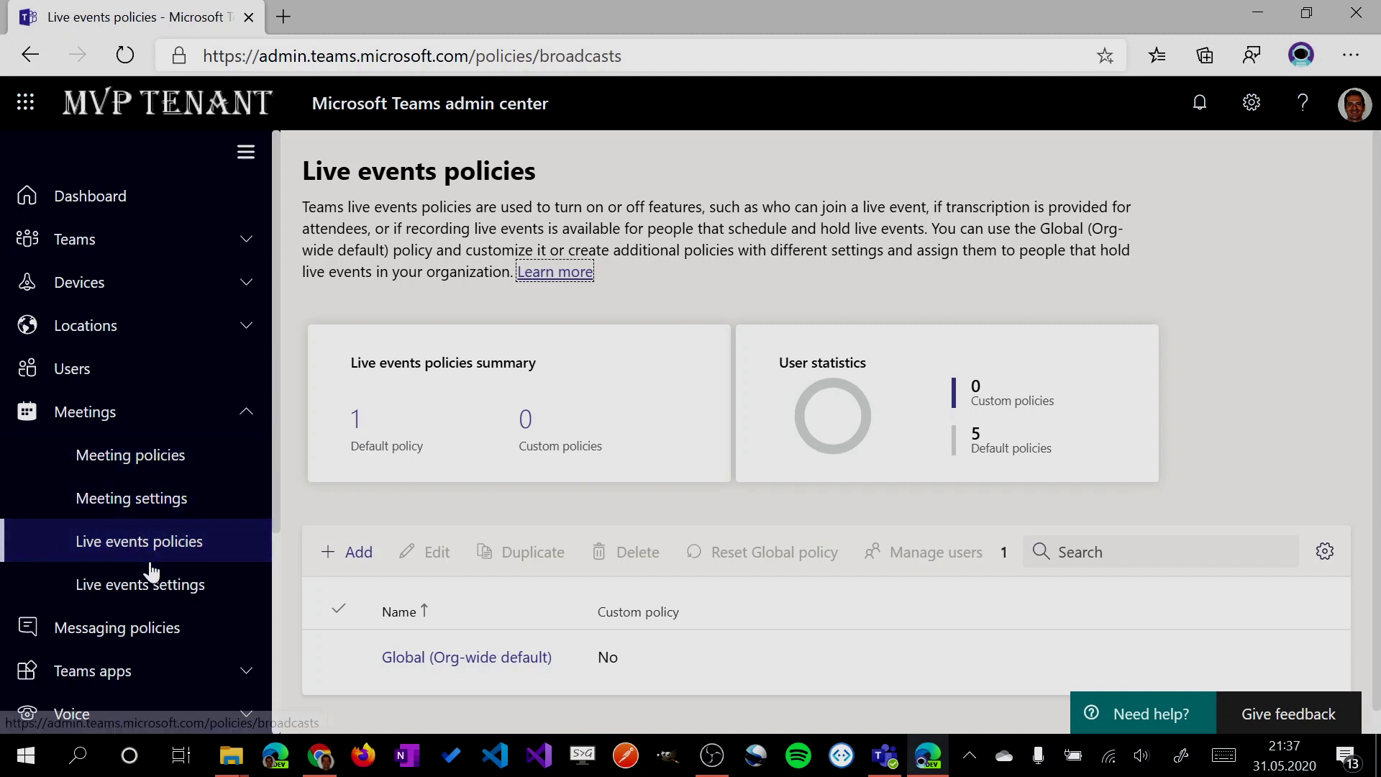
Open the Global (Org-wide default) live events policy and review the options for who can record an event
click(489, 677)
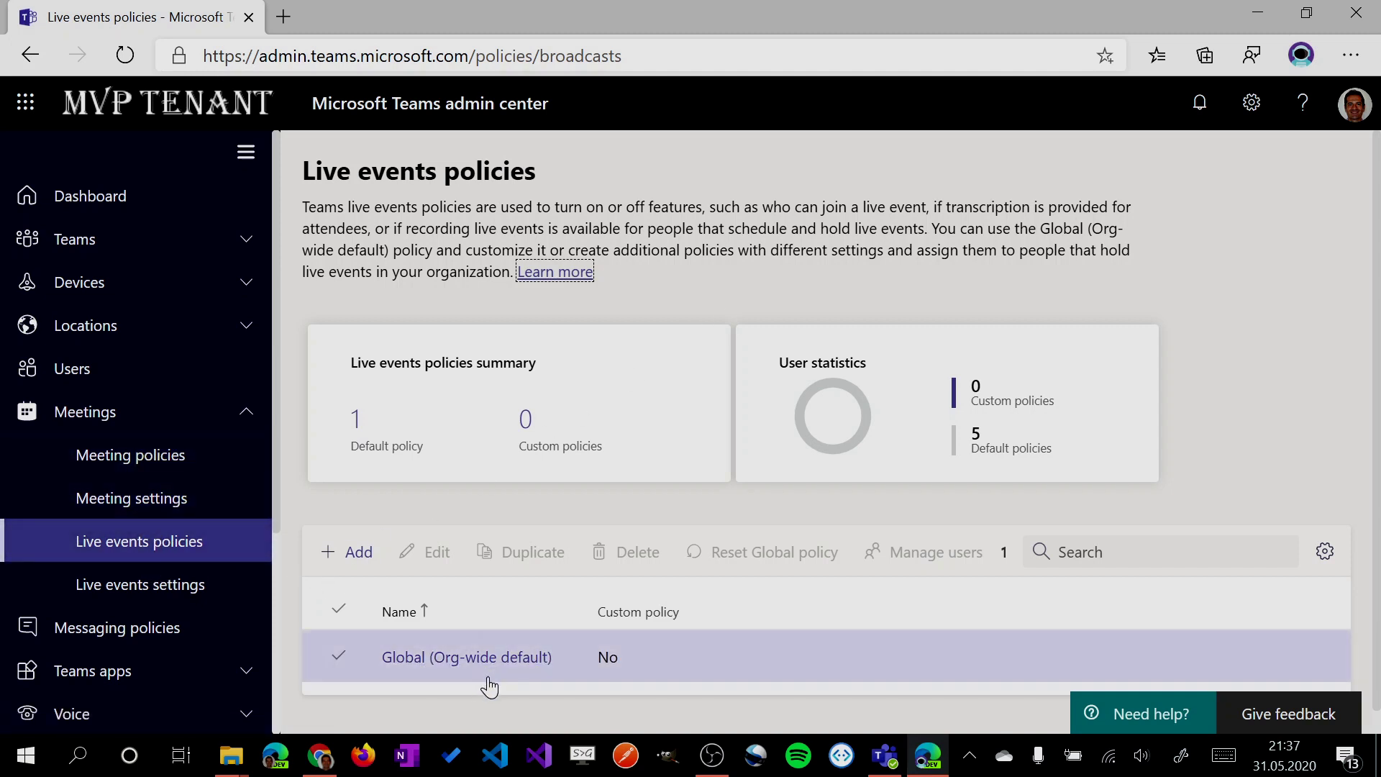
click(505, 660)
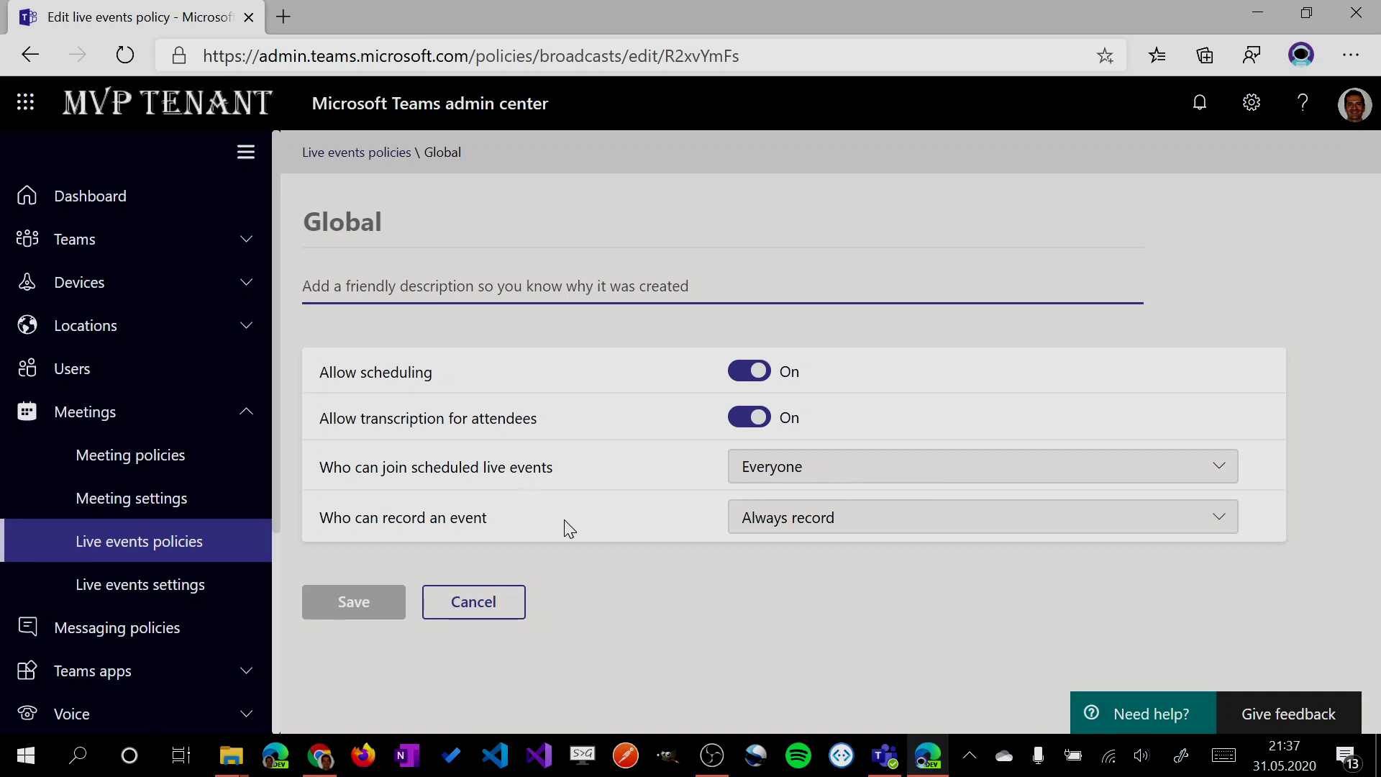
click(871, 533)
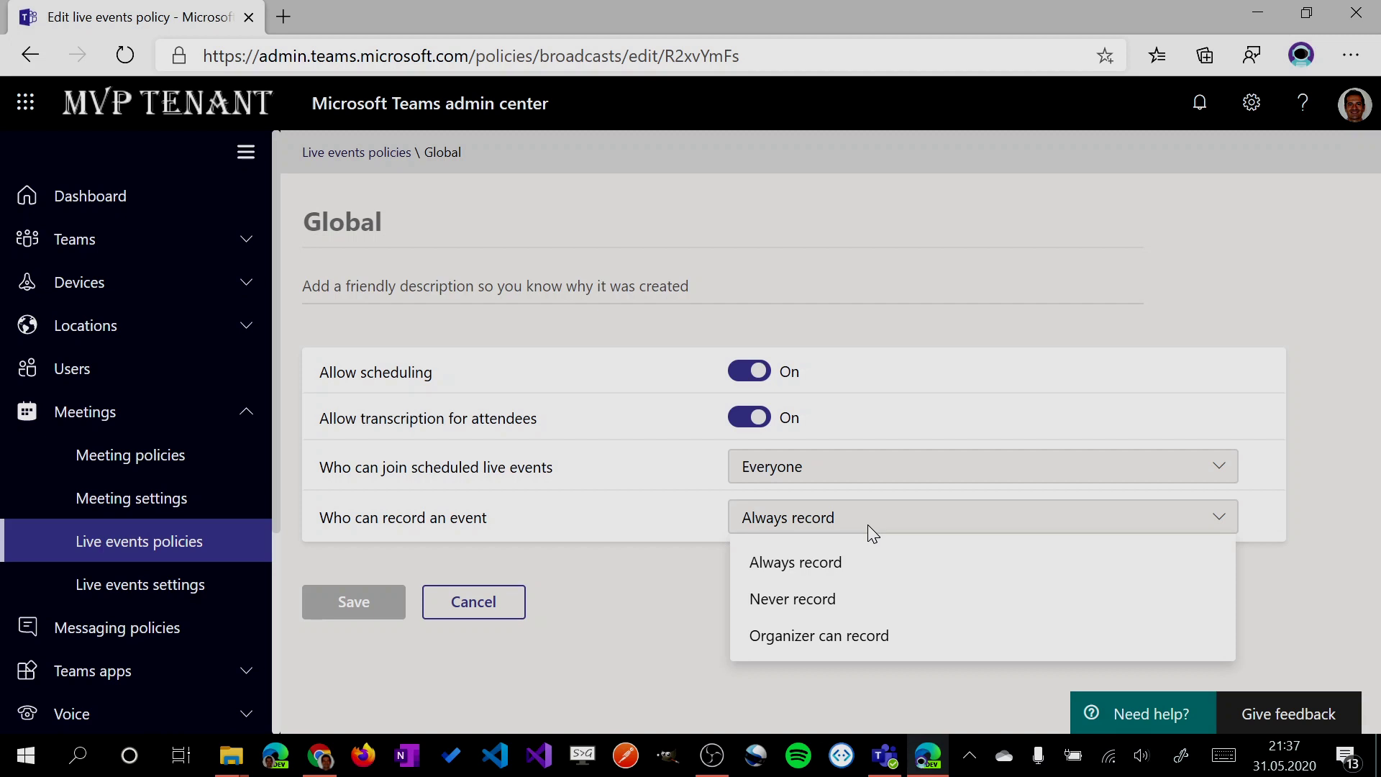
click(602, 519)
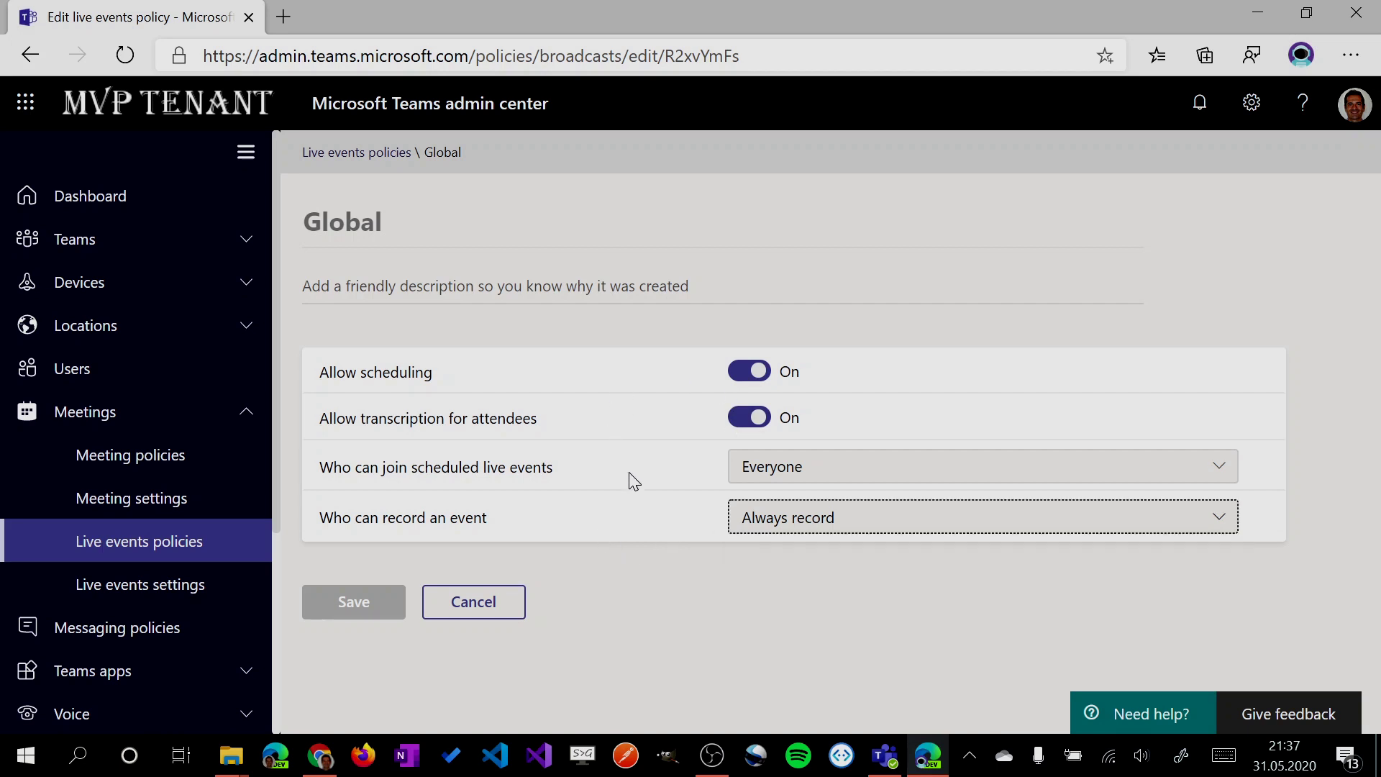
Switch to the Microsoft Teams app and start a new live event titled "Super Cool Conference" from the calendar
click(887, 755)
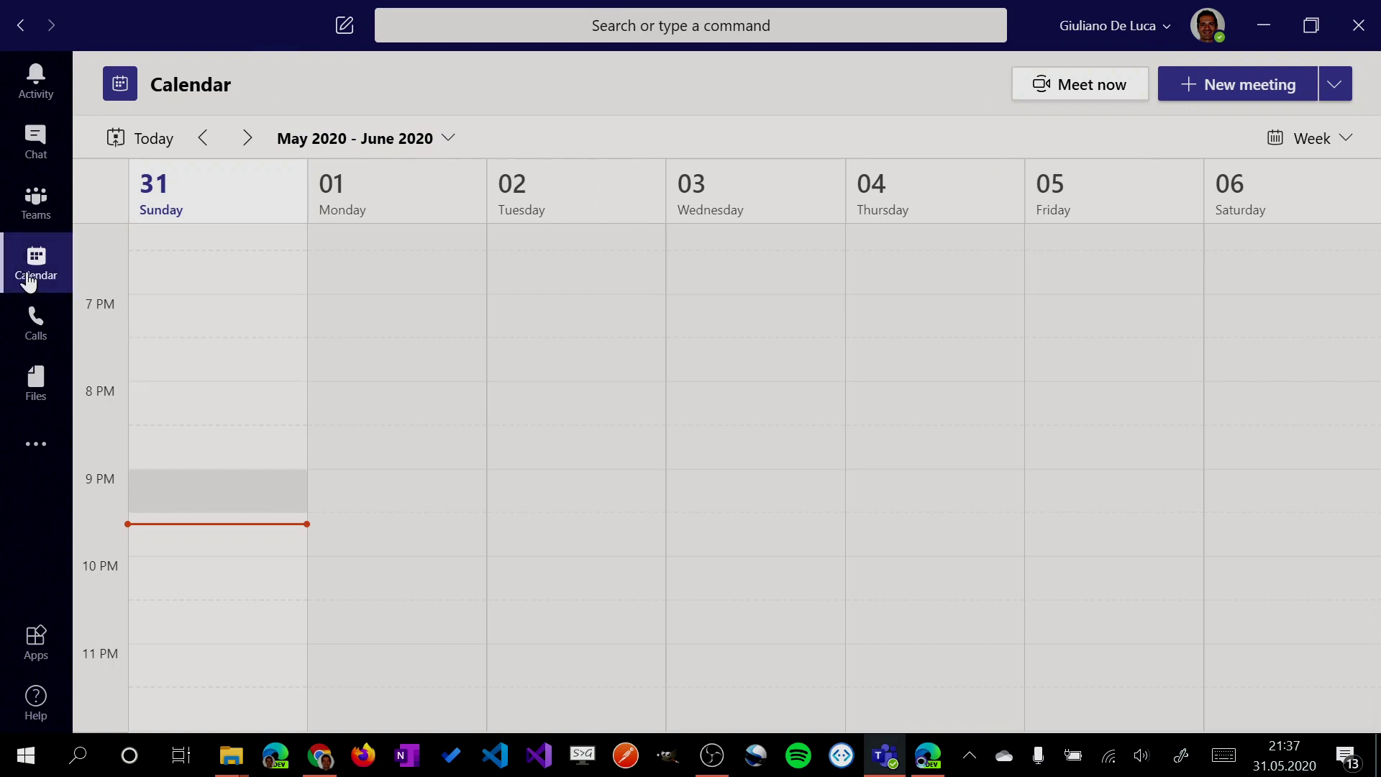
click(1340, 89)
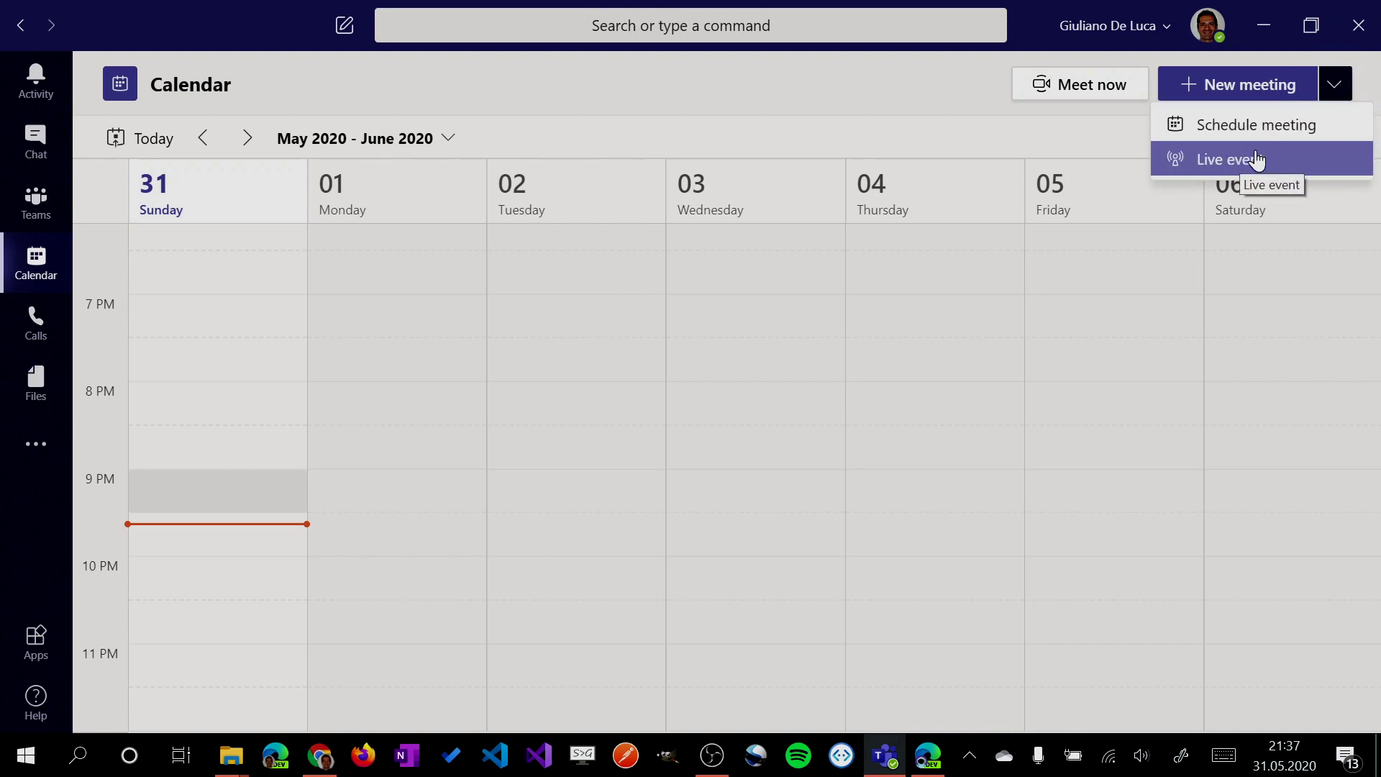
click(1220, 166)
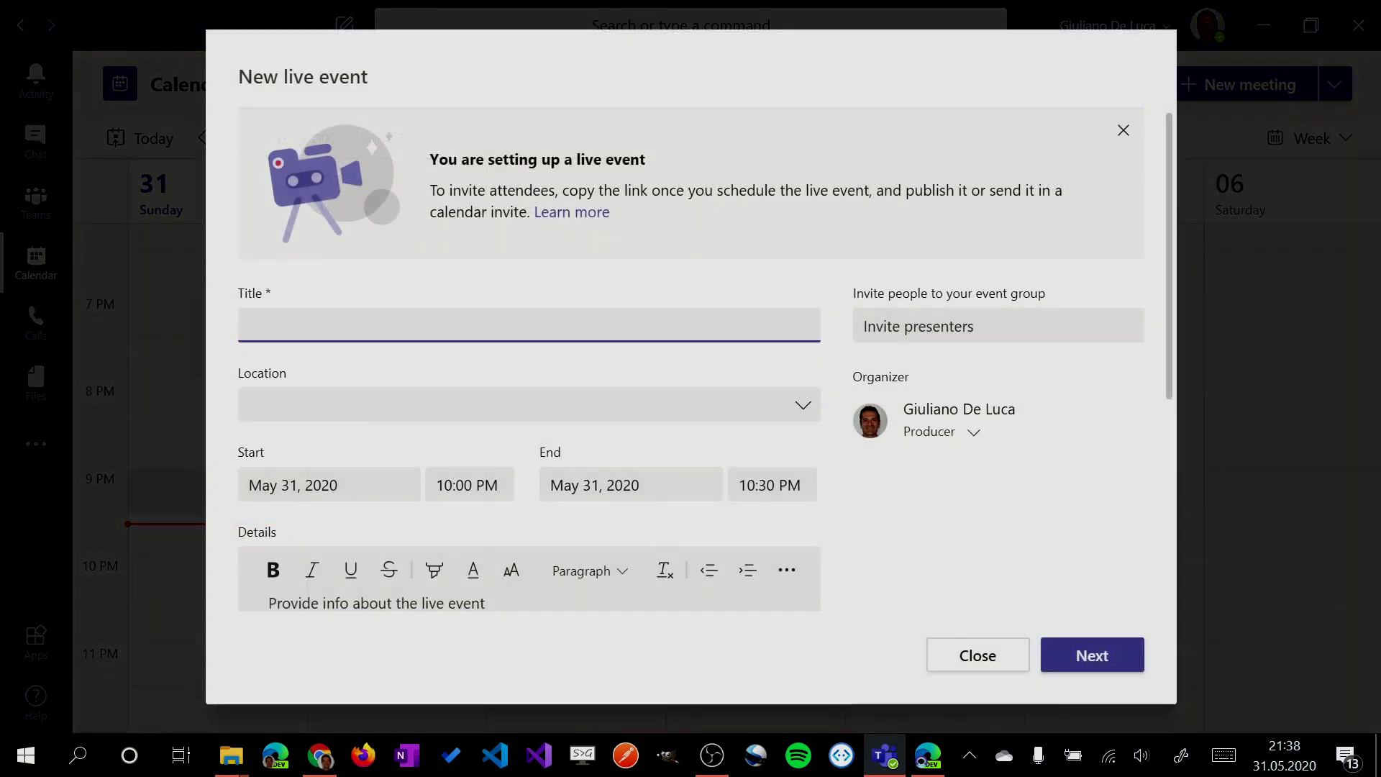
text(Su)
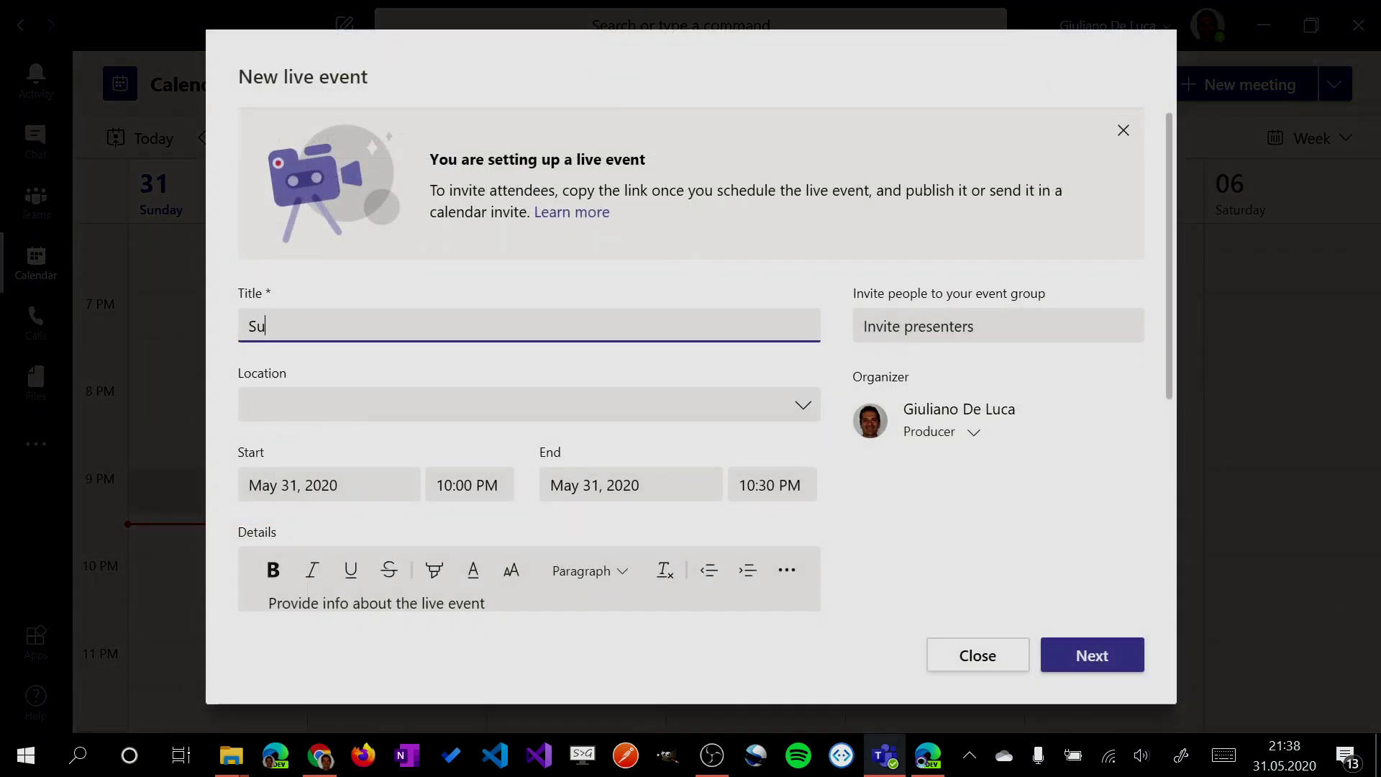
text(per Cool Conference)
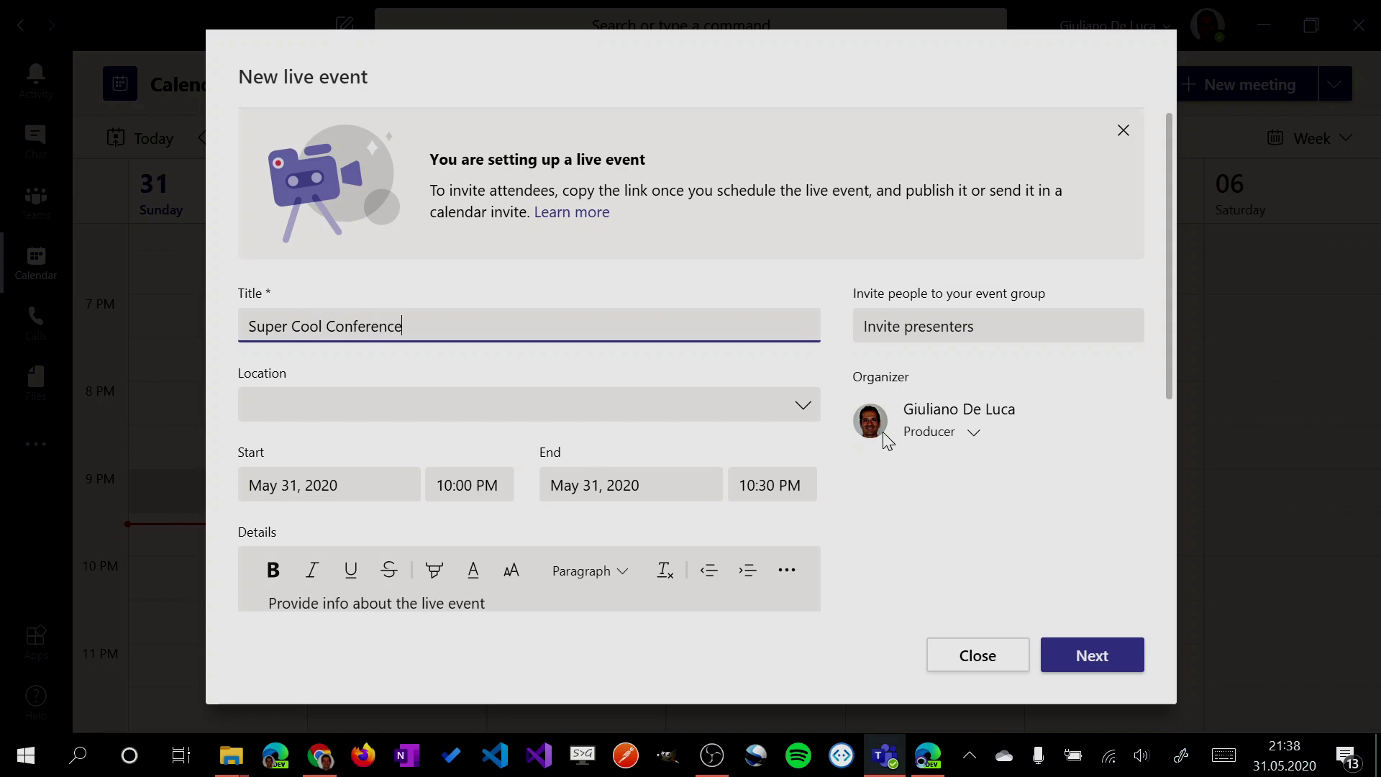
Invite Wonder Woman to the event group as a presenter and continue to the live event permissions
click(935, 326)
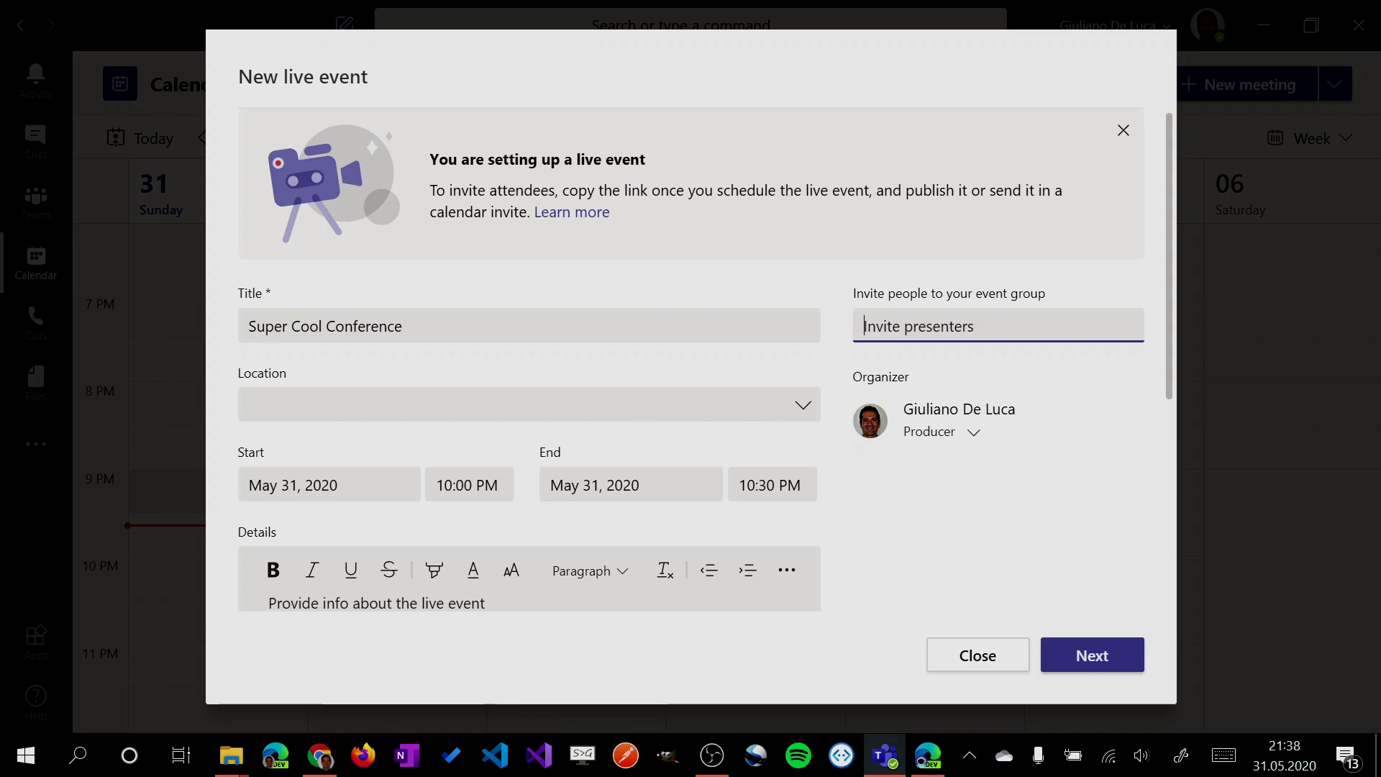
text(wonder)
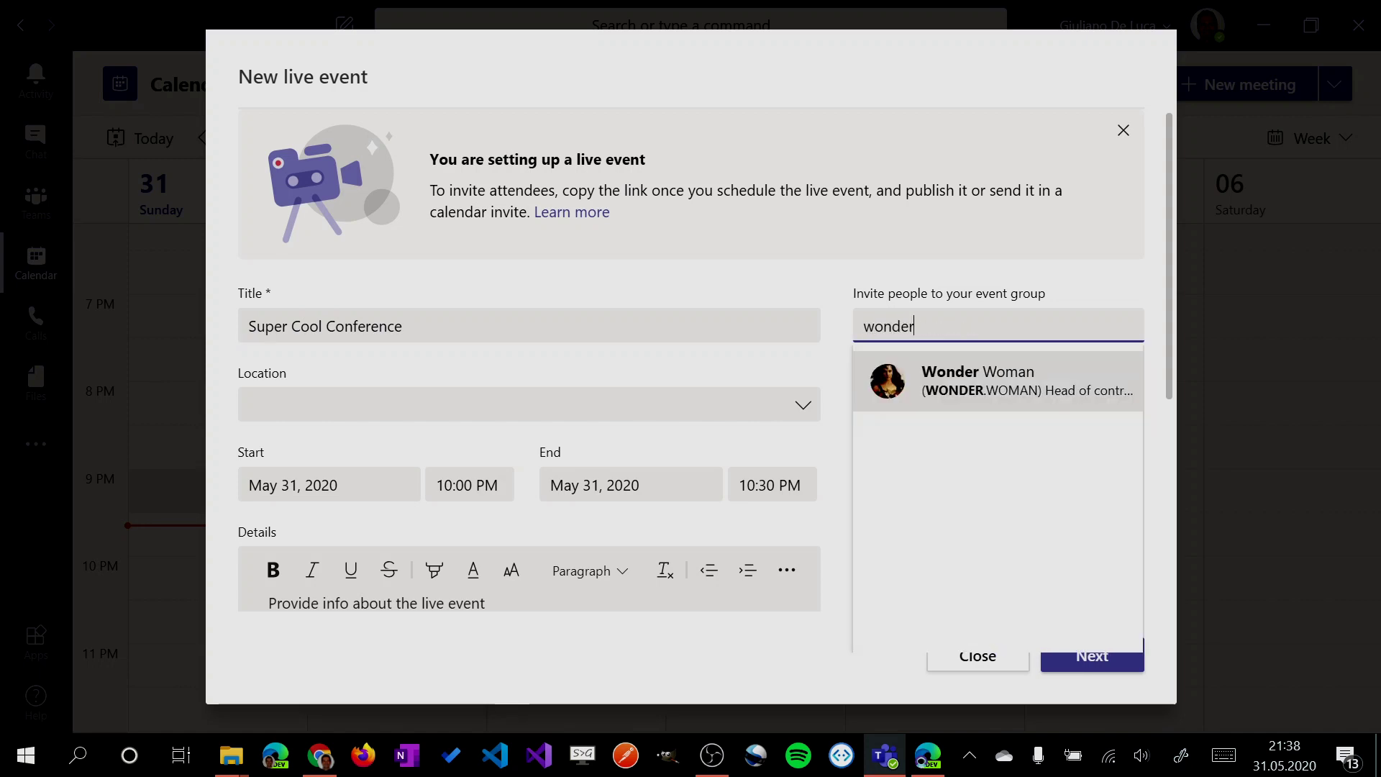
click(1062, 375)
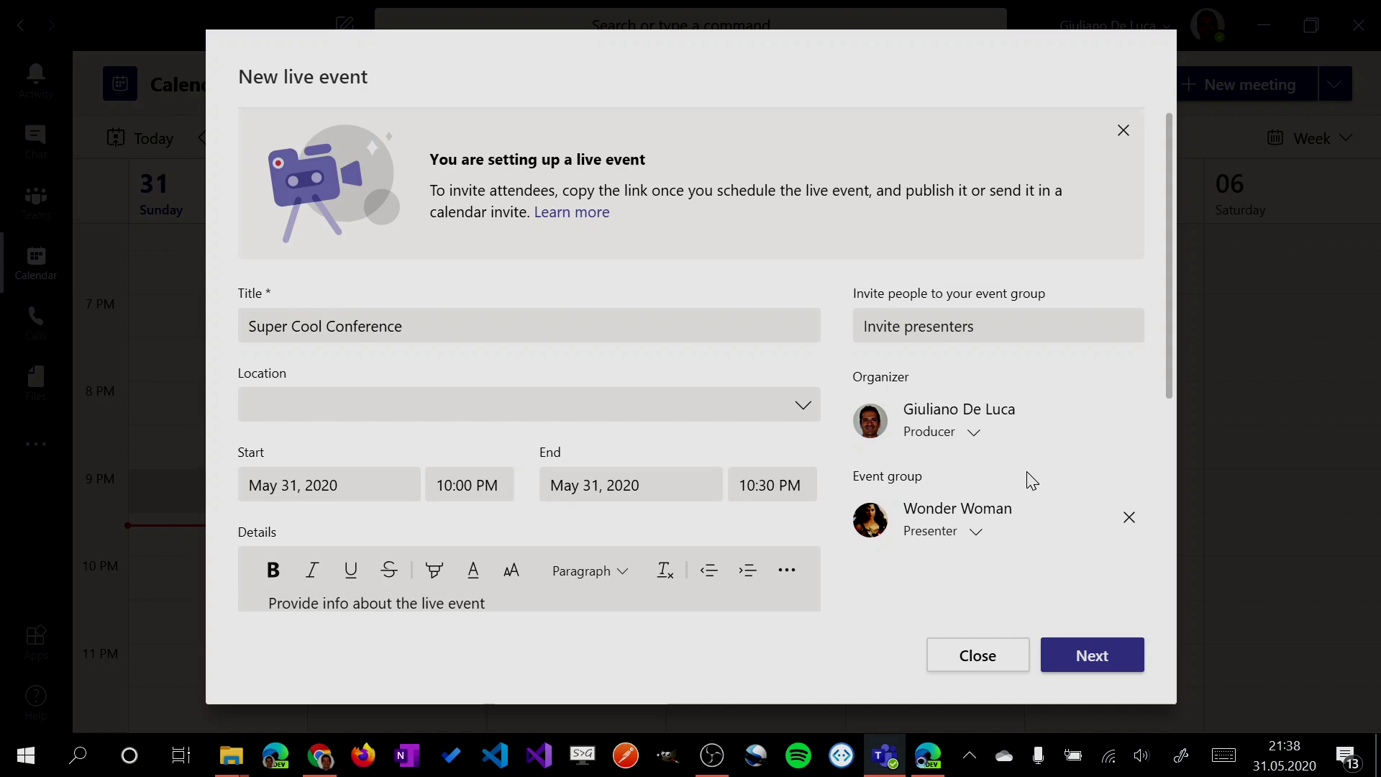
click(1091, 659)
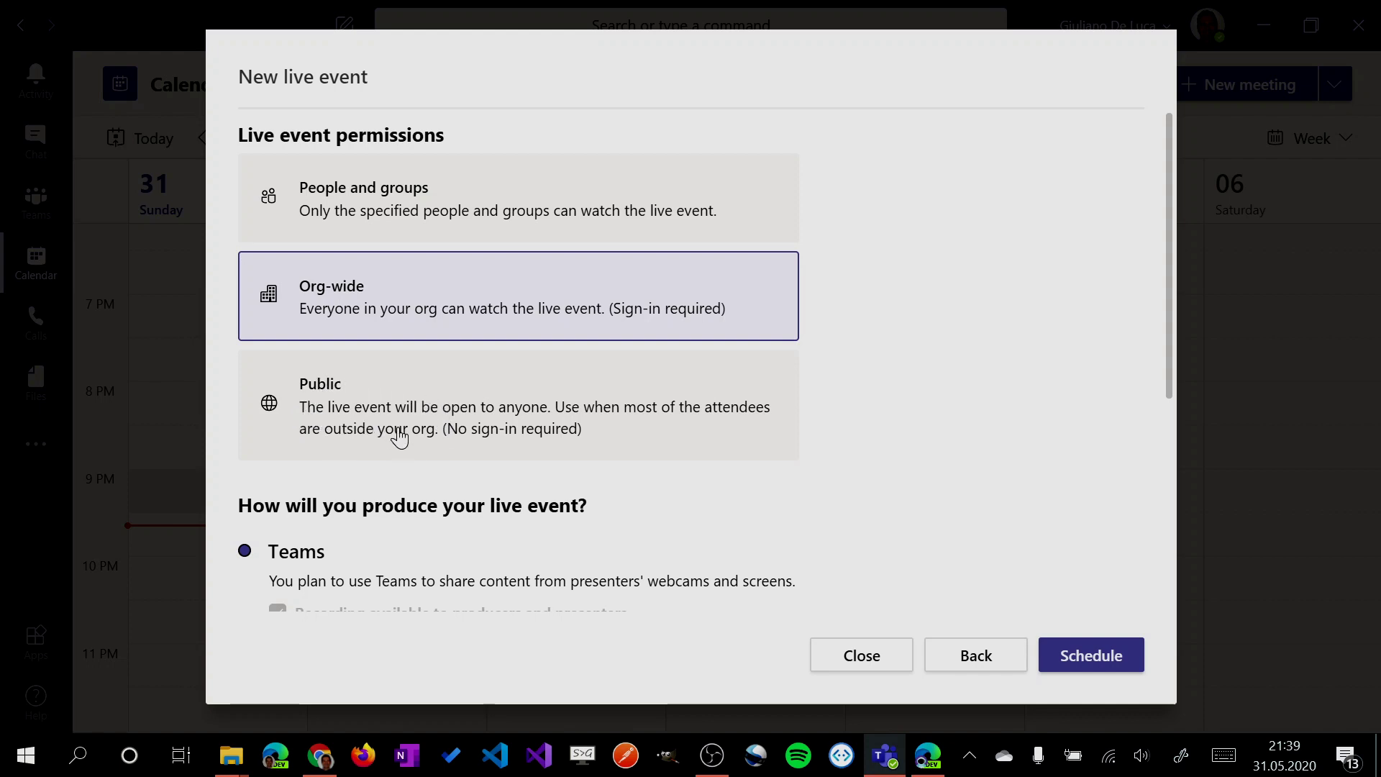
Set the live event permissions to Public, enable Q&A, and schedule the event
click(399, 435)
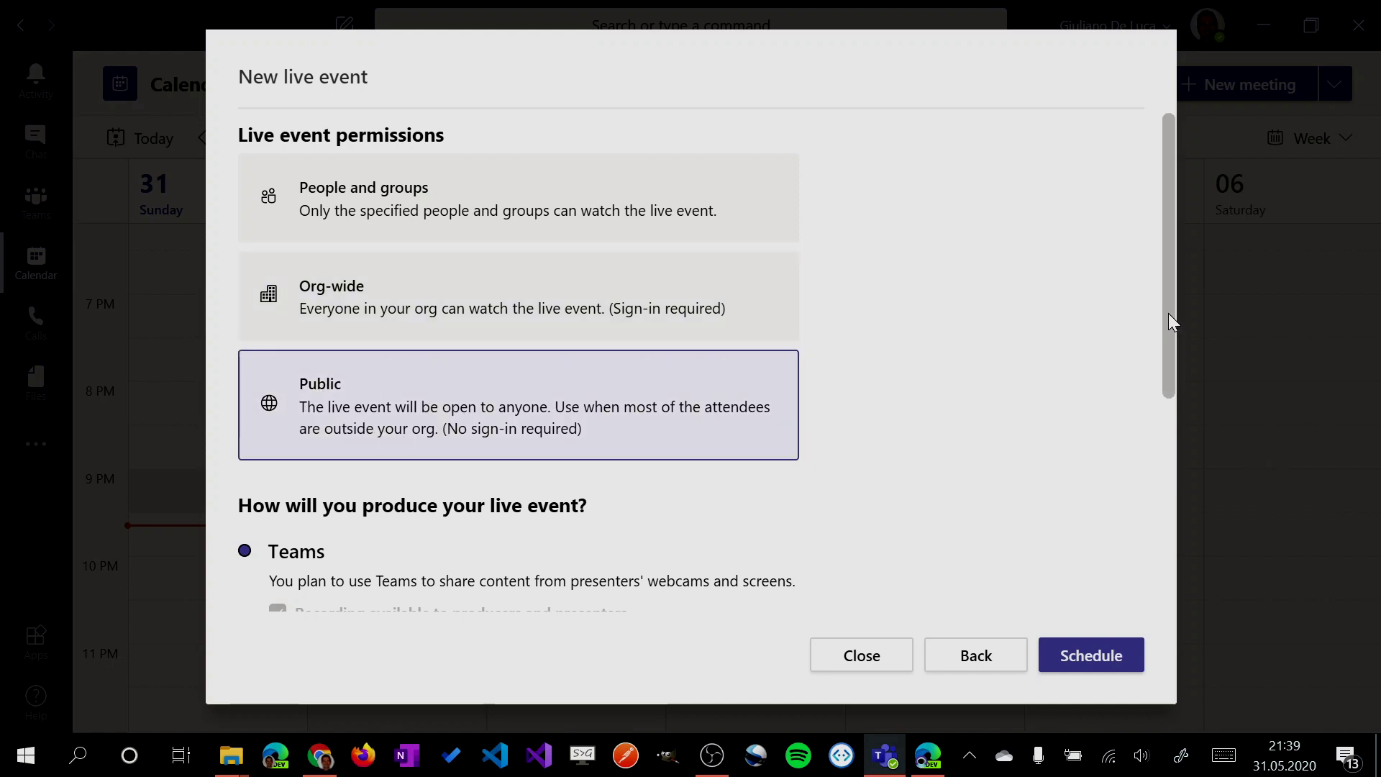
drag(1167, 311, 1171, 411)
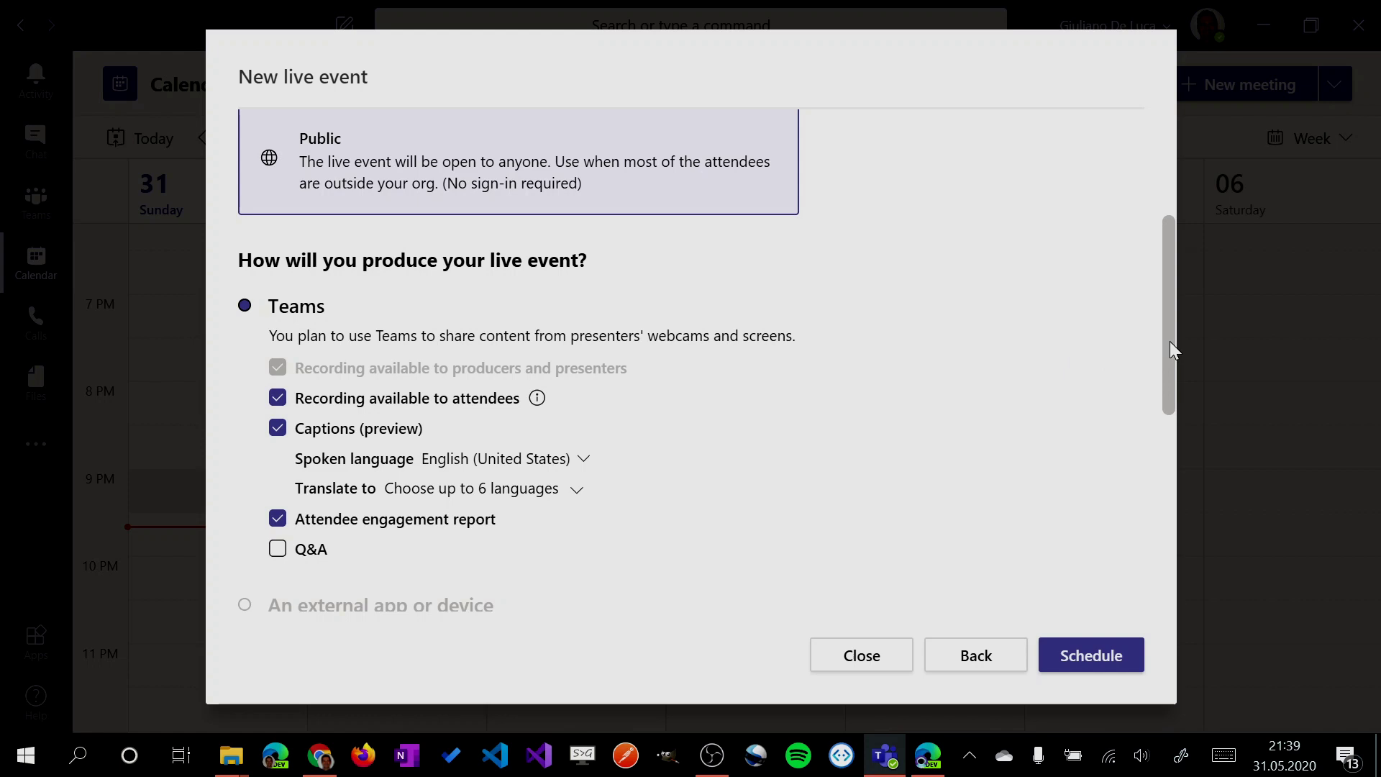
drag(1169, 341, 1169, 395)
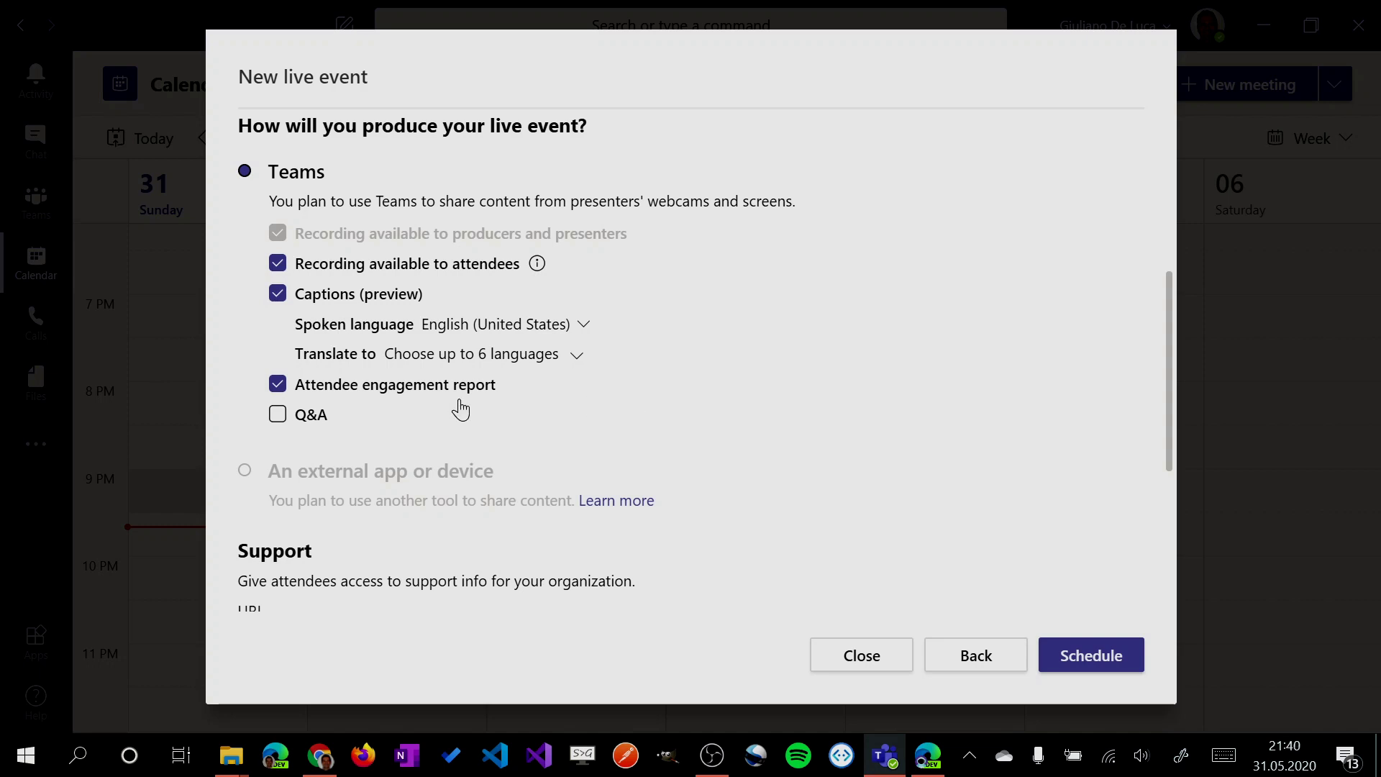
click(314, 423)
drag(1169, 449, 1172, 590)
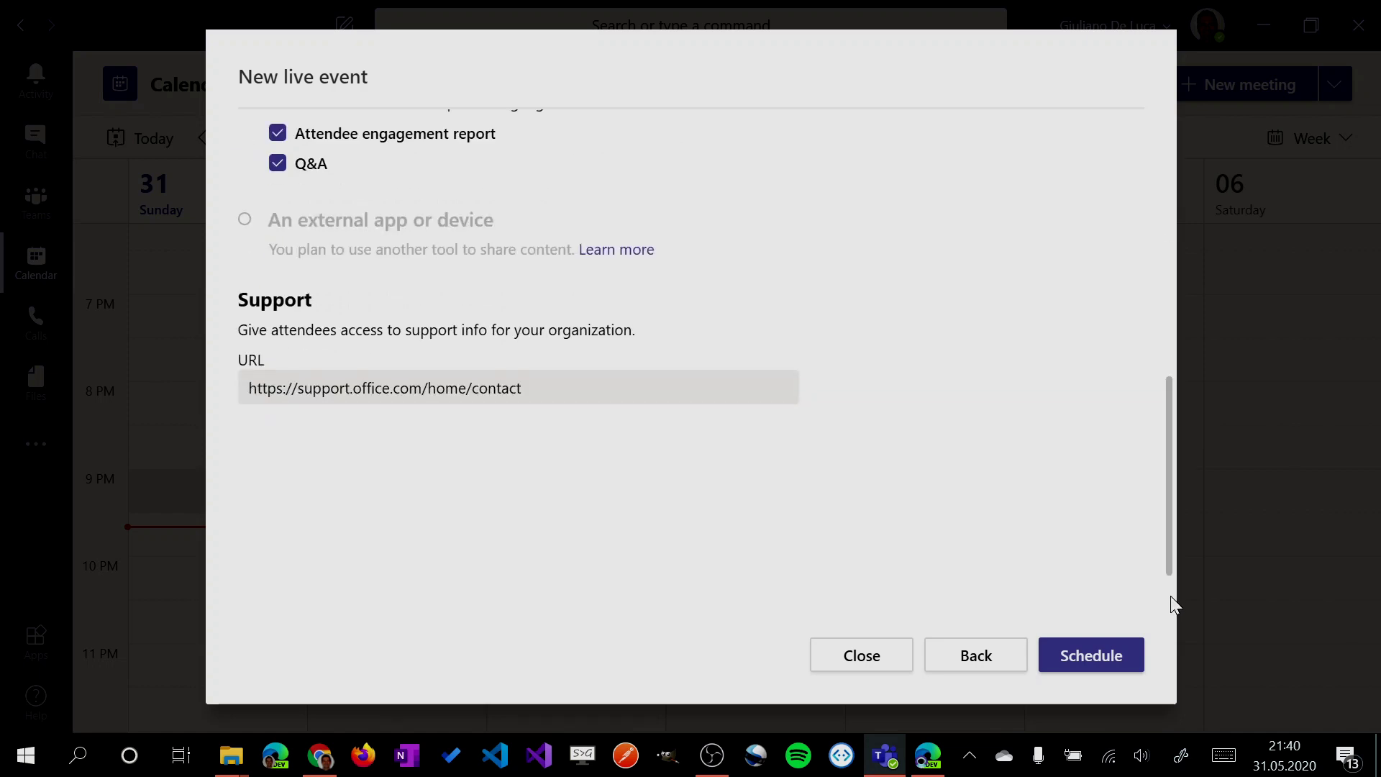
click(1103, 656)
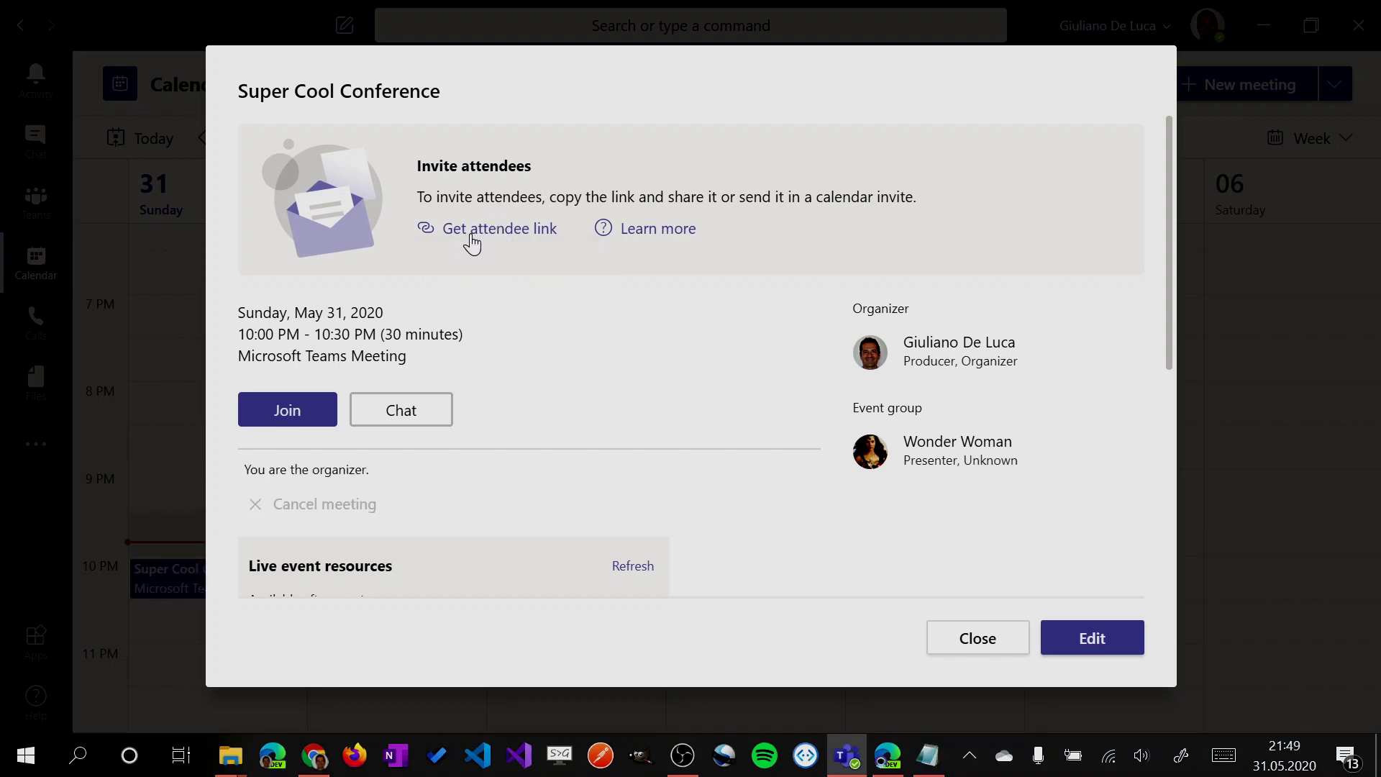
Get the attendee link for Super Cool Conference and join the event as a producer
click(476, 242)
click(276, 416)
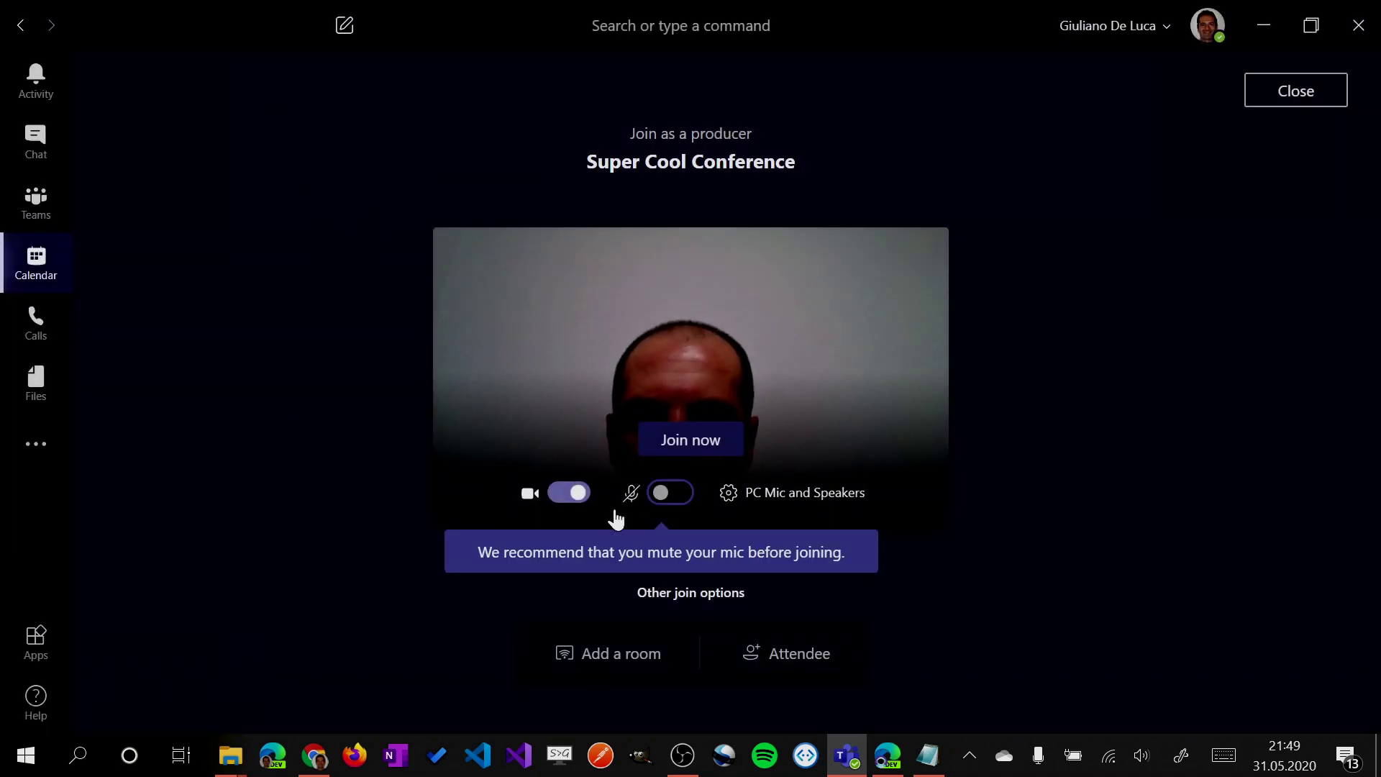
click(711, 445)
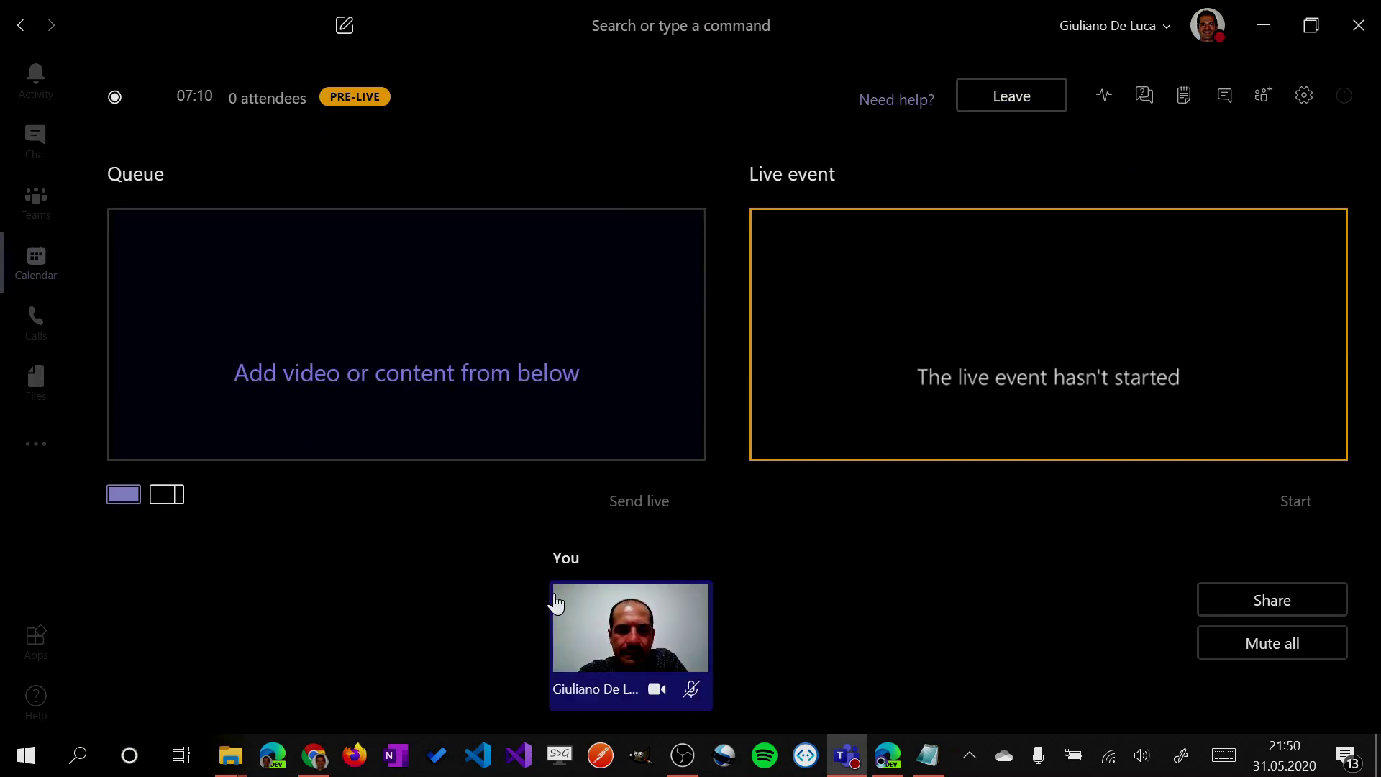
Try your own webcam video in the queue's content-plus-video layout and in the single-source layout
click(166, 495)
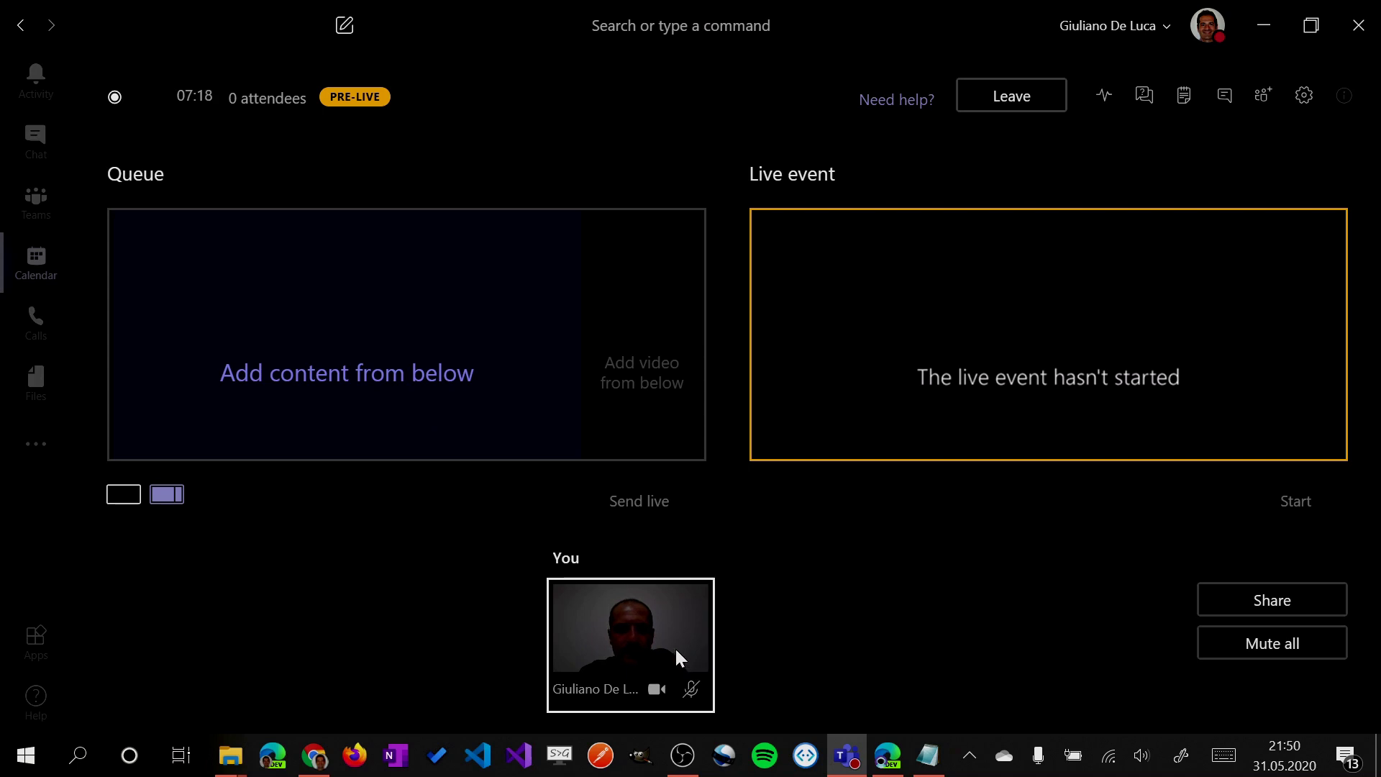
click(610, 280)
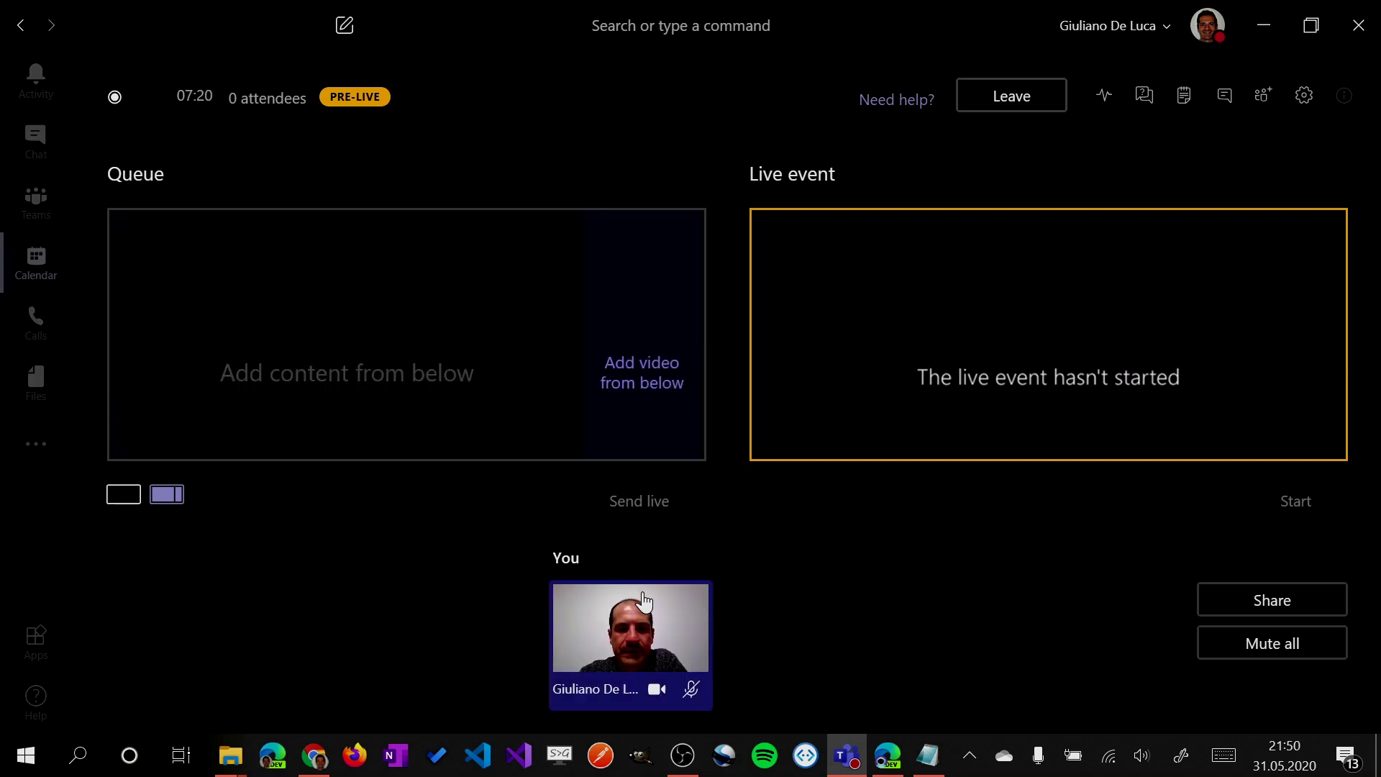
click(636, 616)
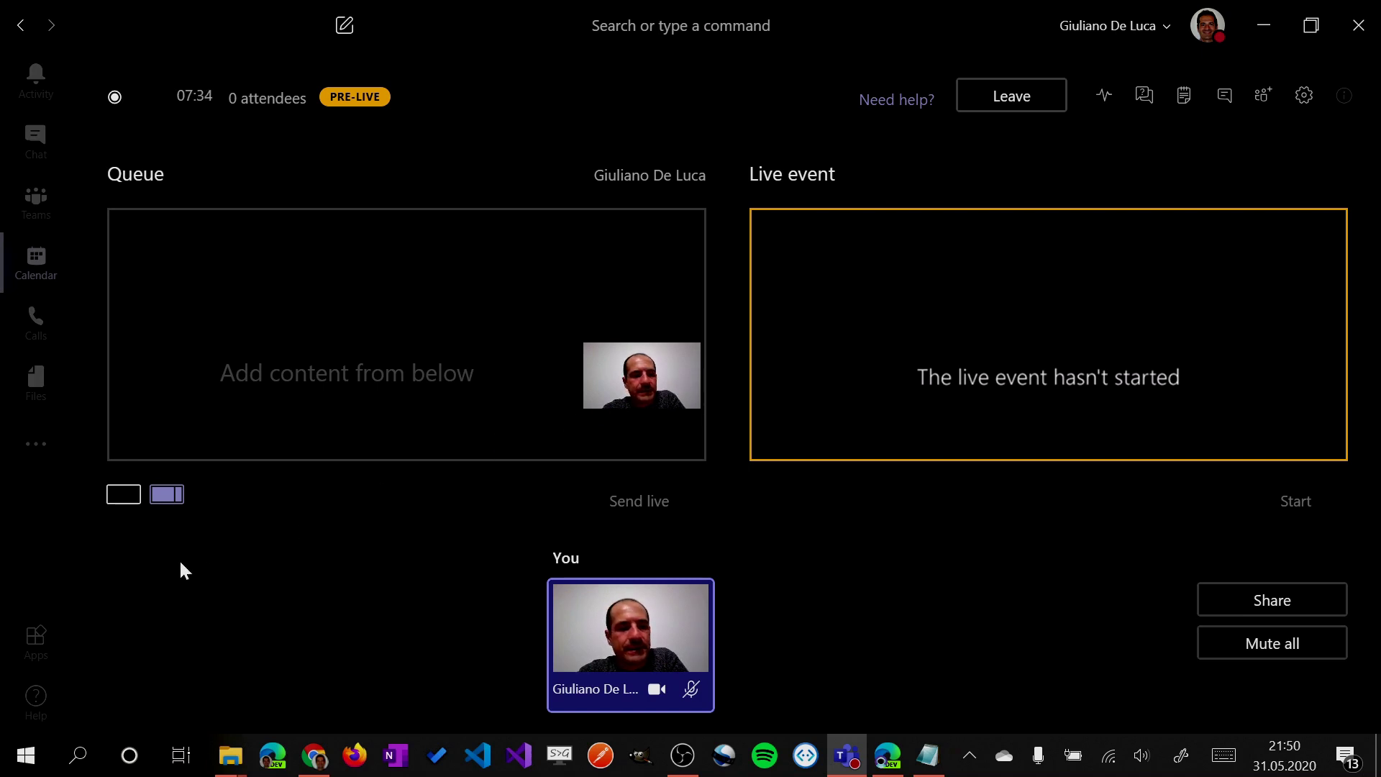
click(125, 496)
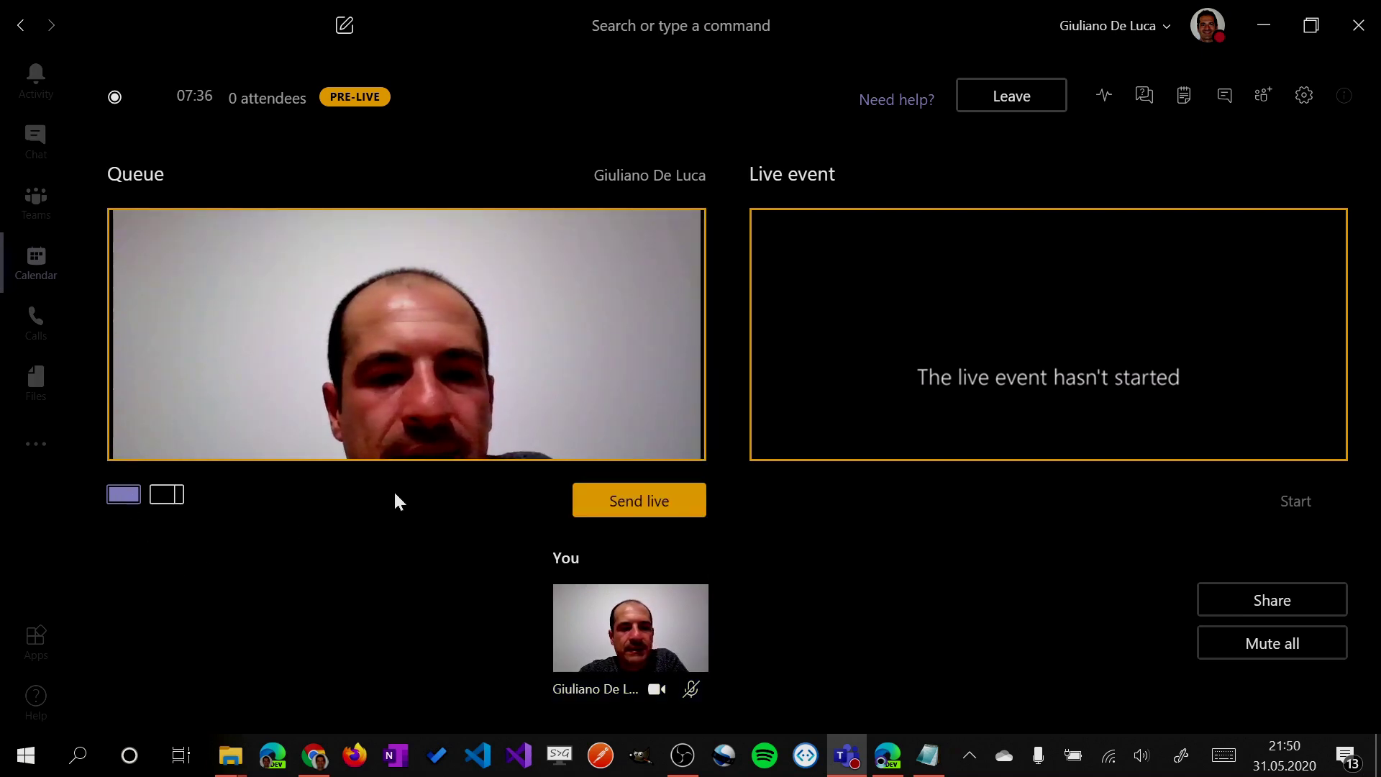
click(656, 689)
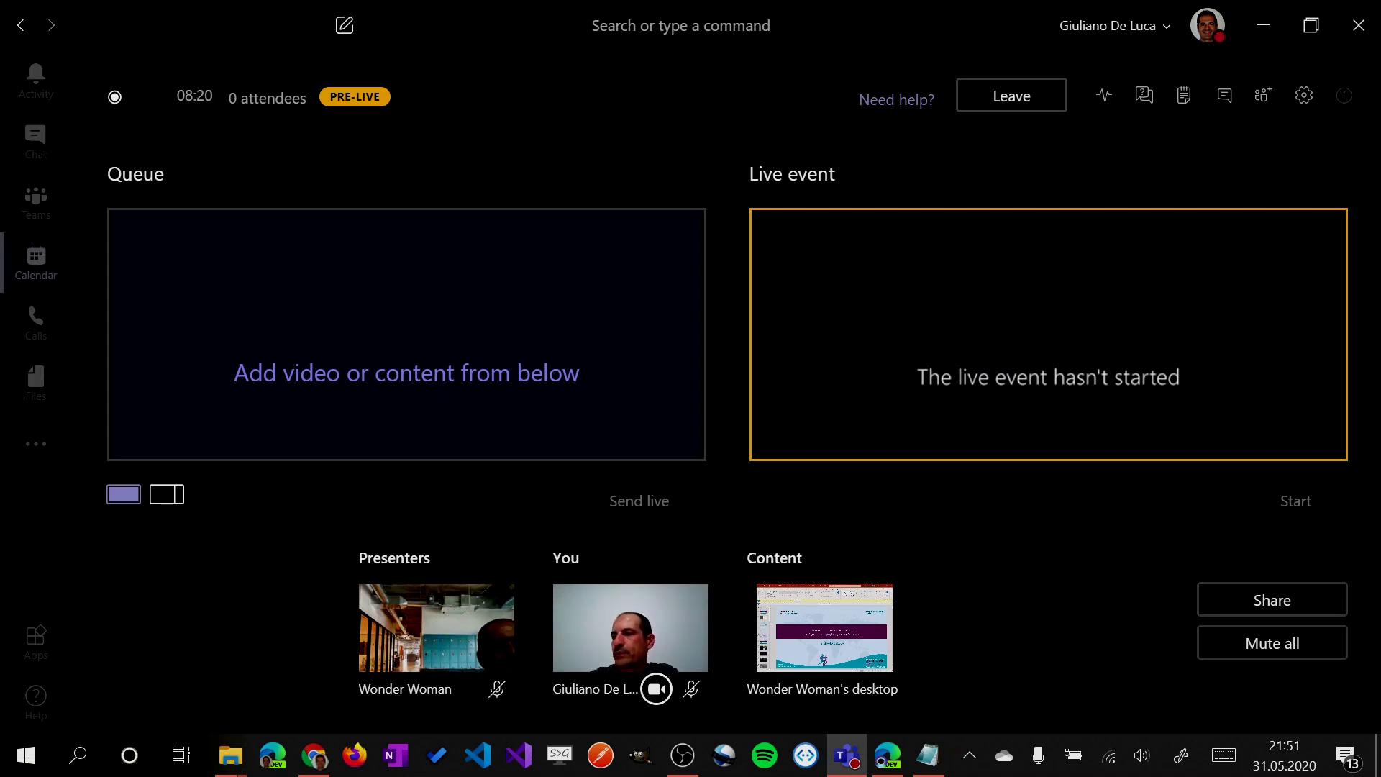
click(792, 621)
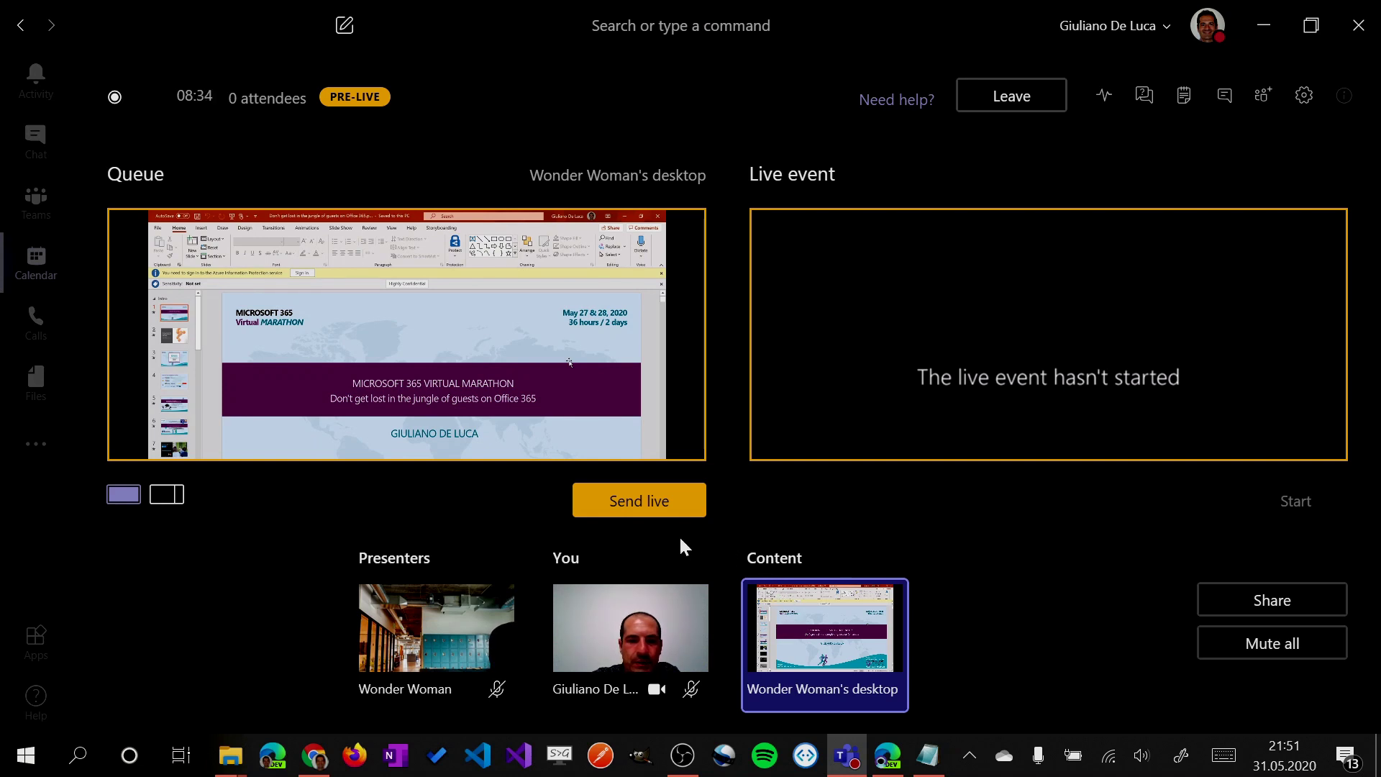
click(628, 504)
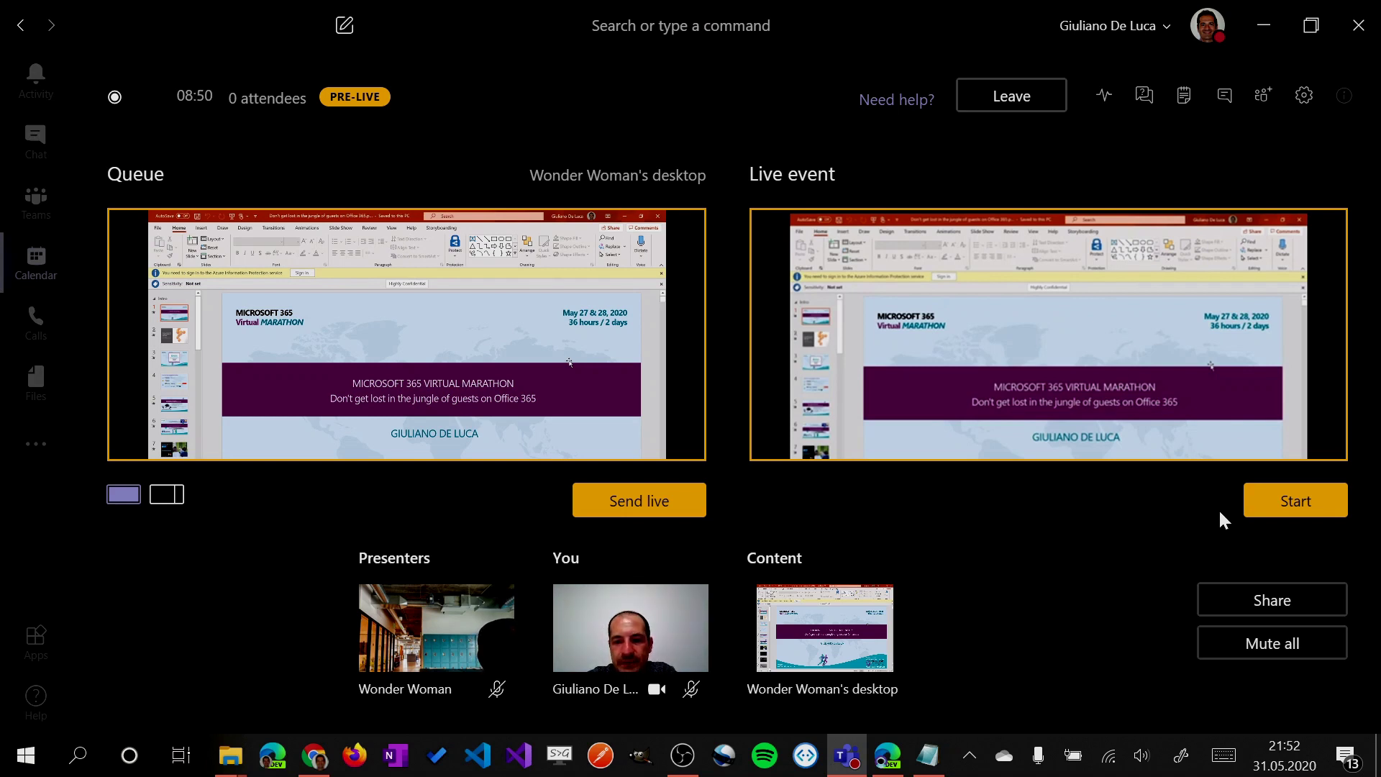
click(1298, 502)
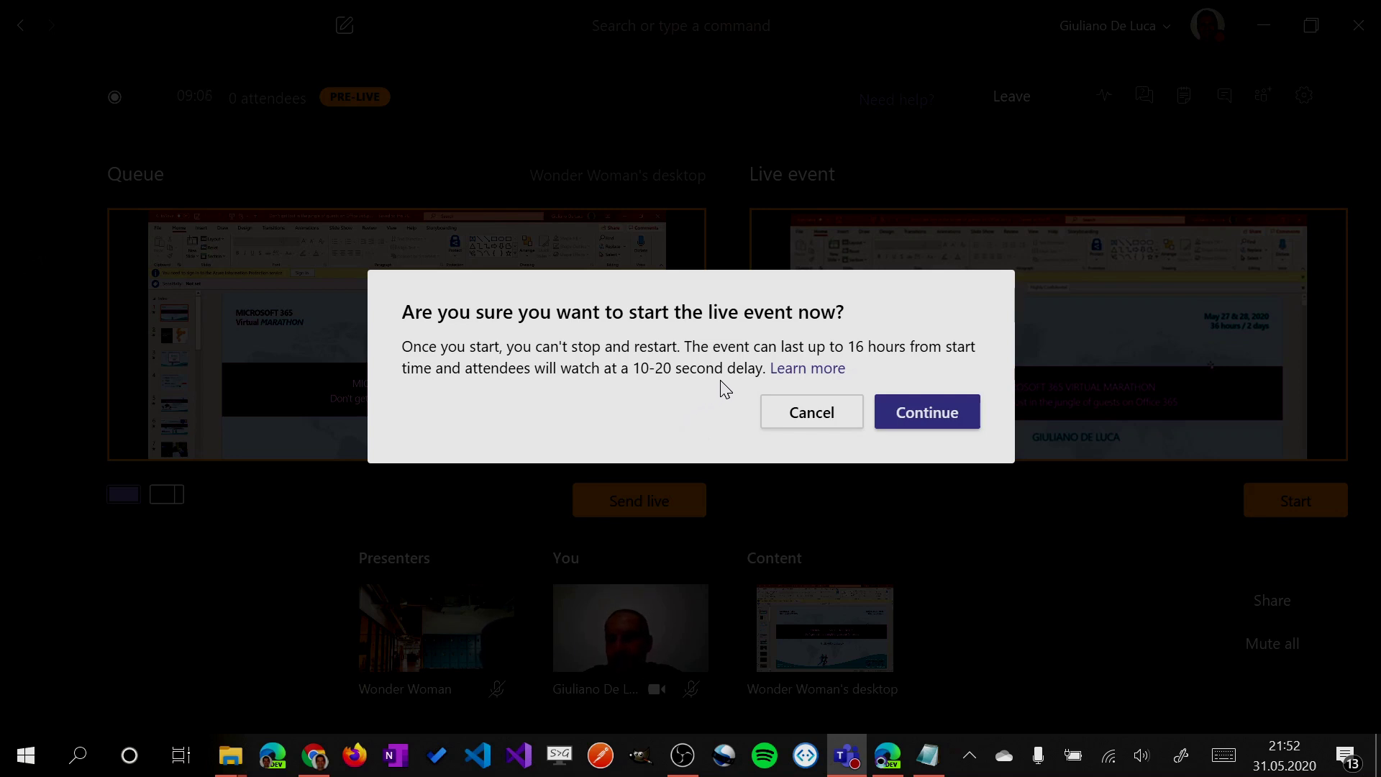
click(932, 416)
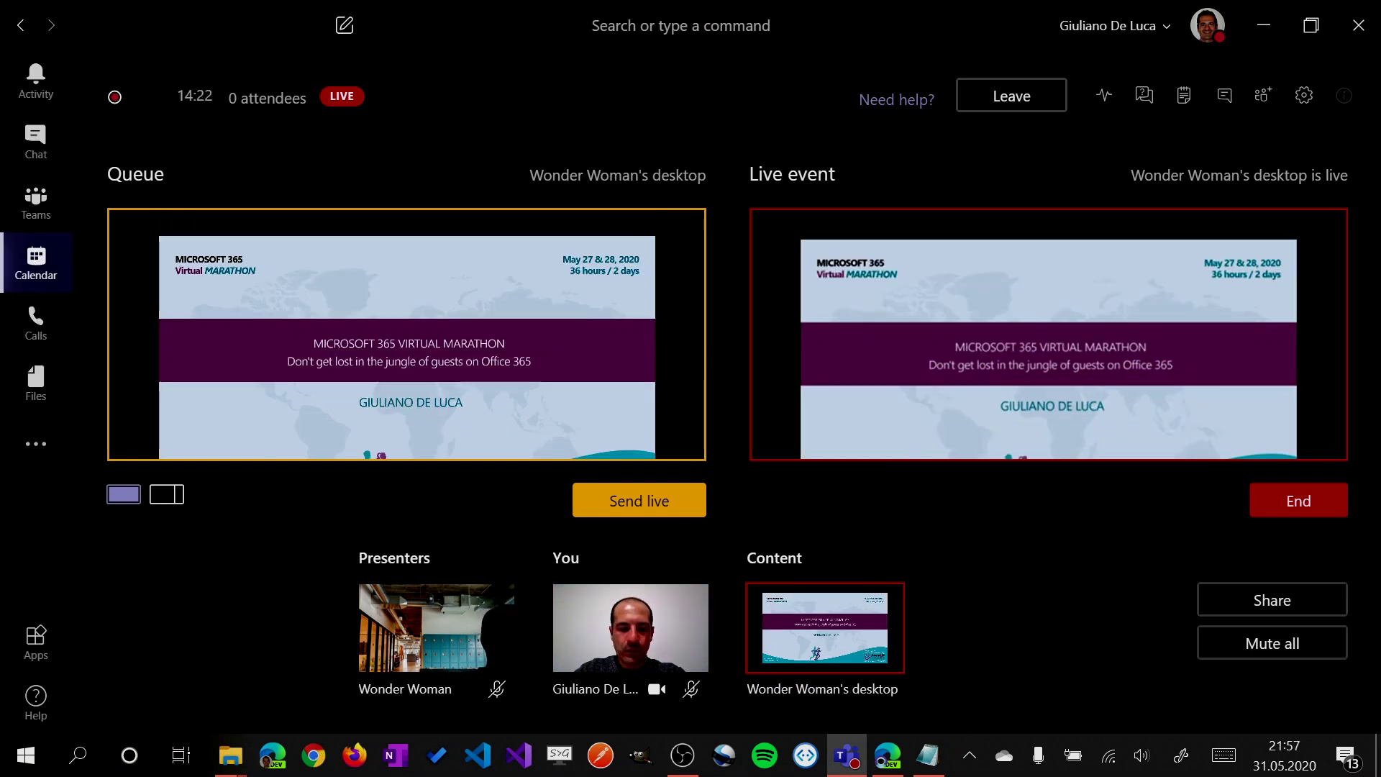
Switch to Chrome and load the event's attendee link in a new incognito window
click(315, 757)
right_click(315, 761)
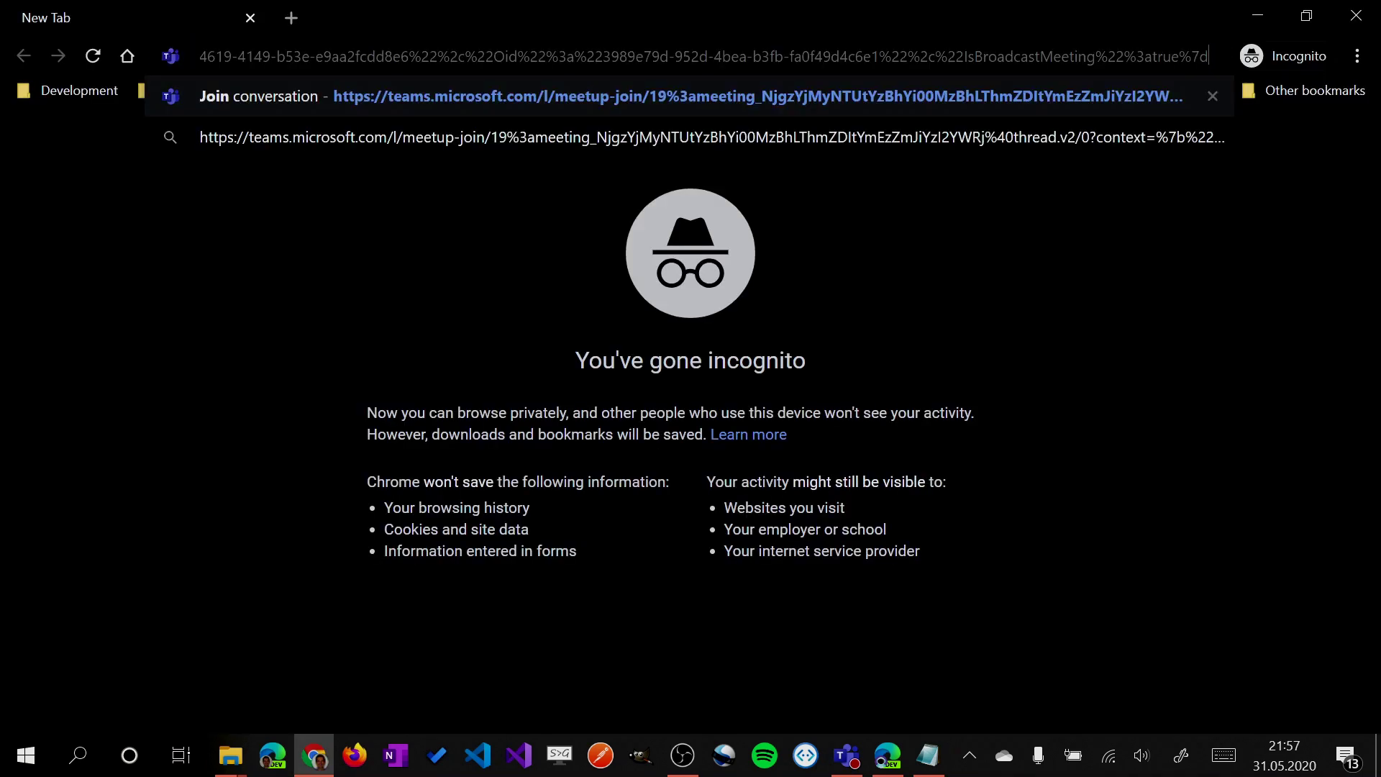
key(Return)
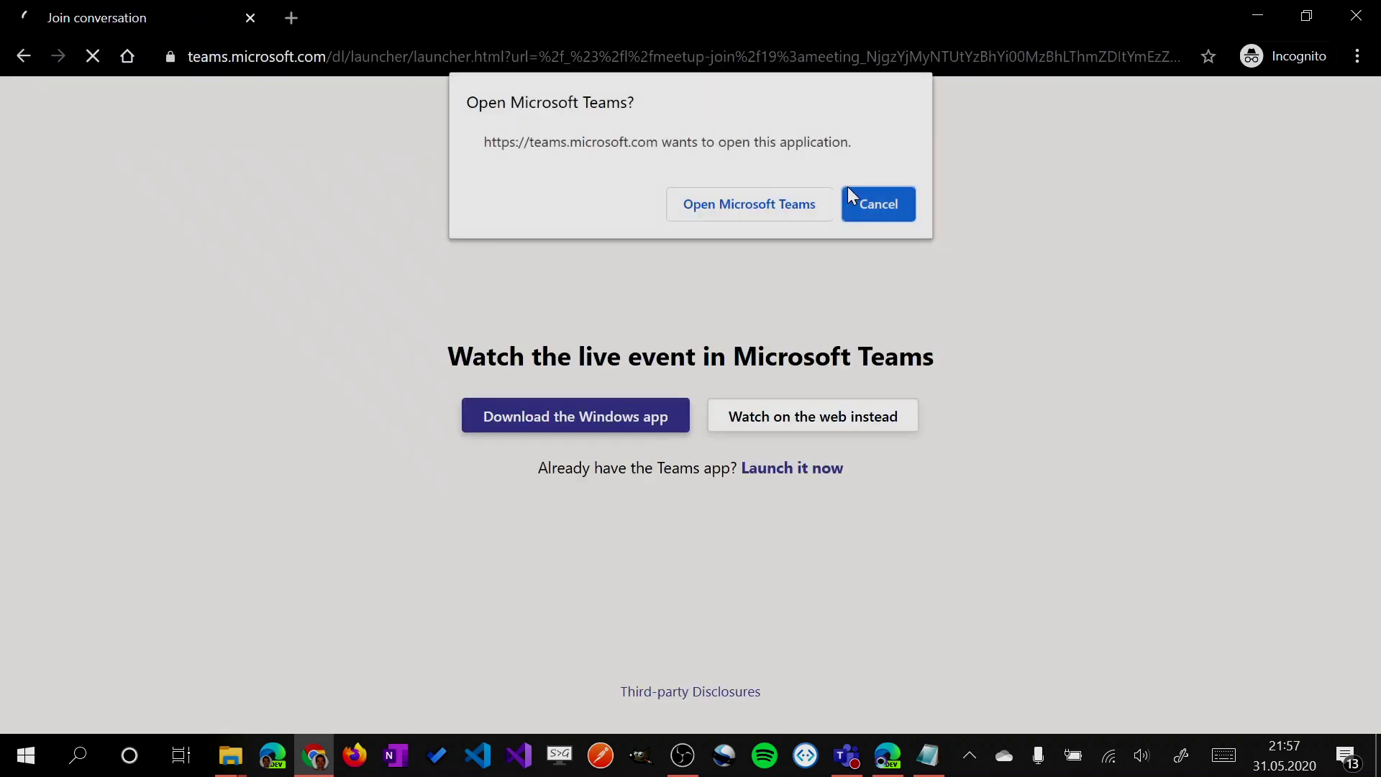
Join the live event anonymously on the web and show My questions in its Q&A
click(880, 206)
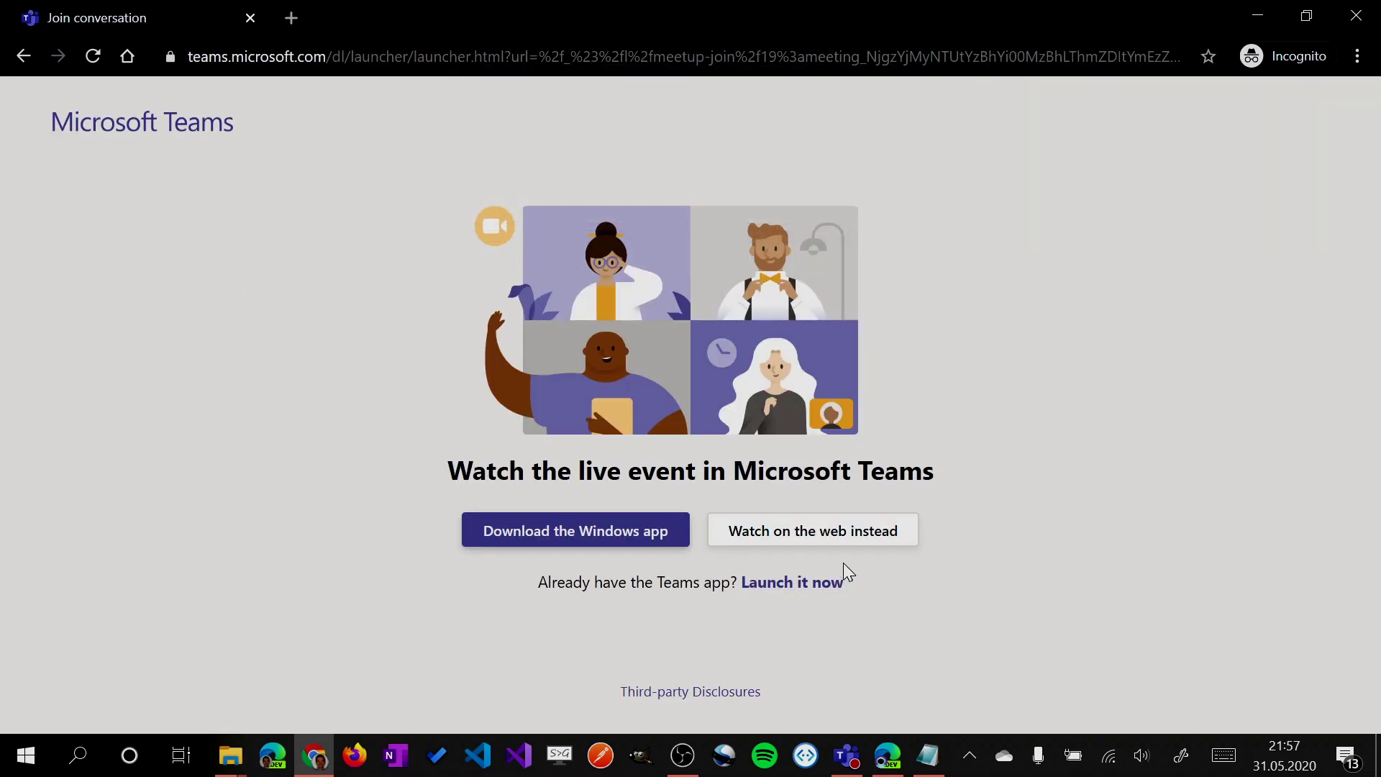
click(870, 548)
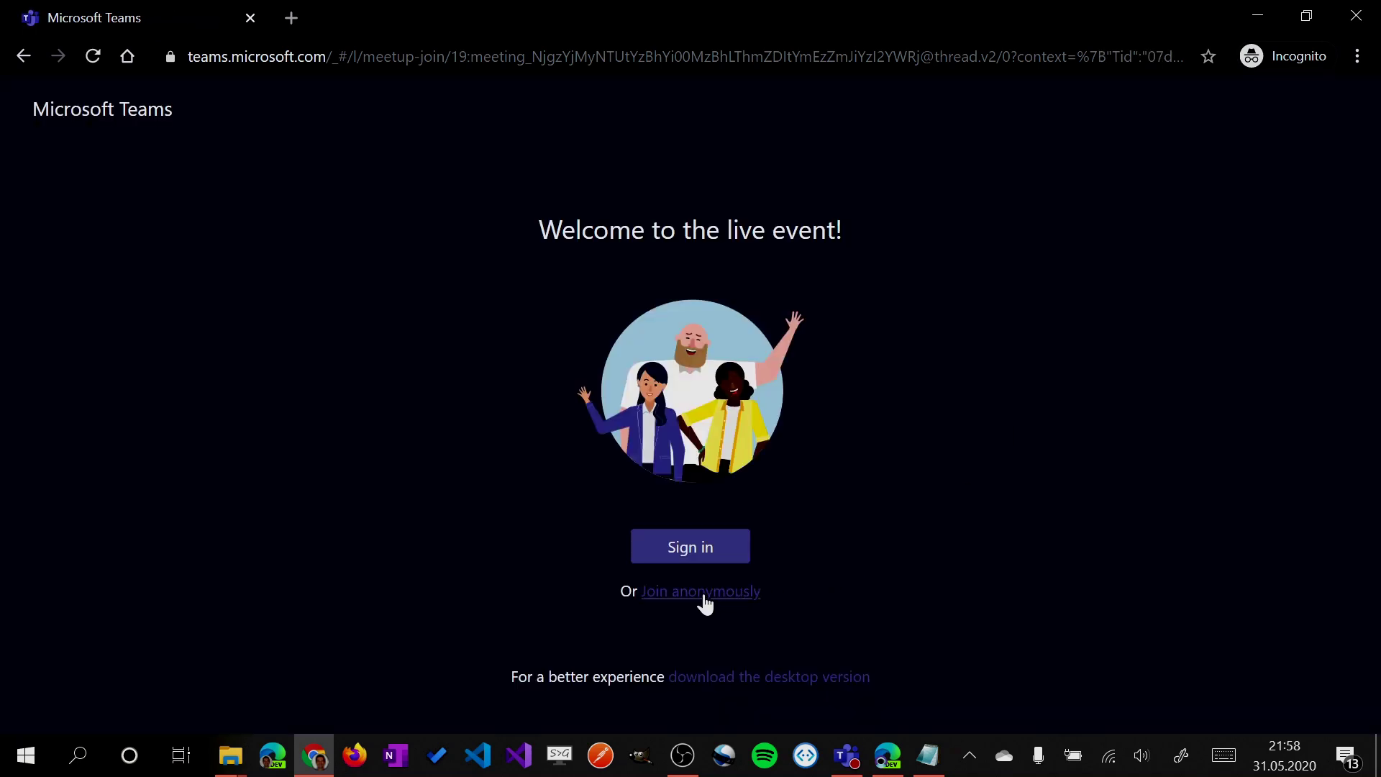
click(706, 594)
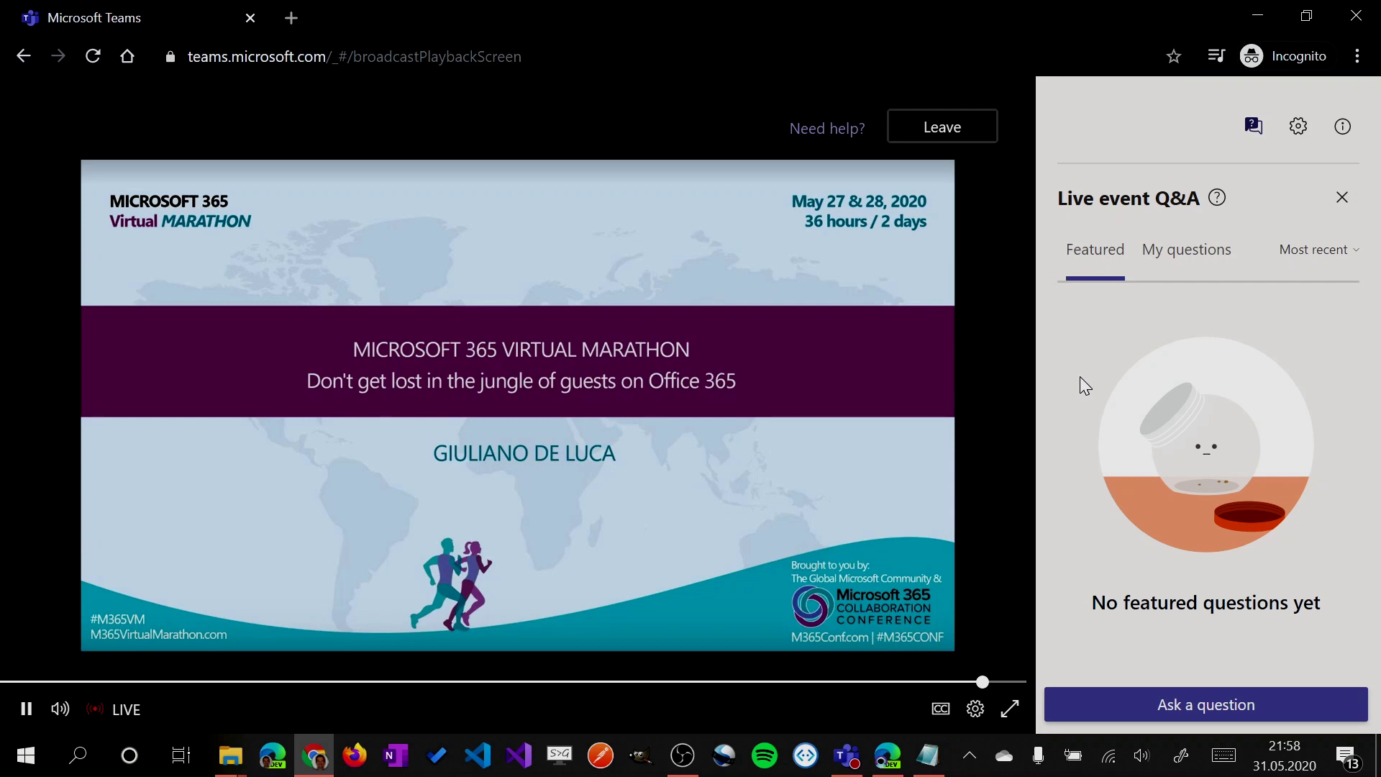
click(1210, 265)
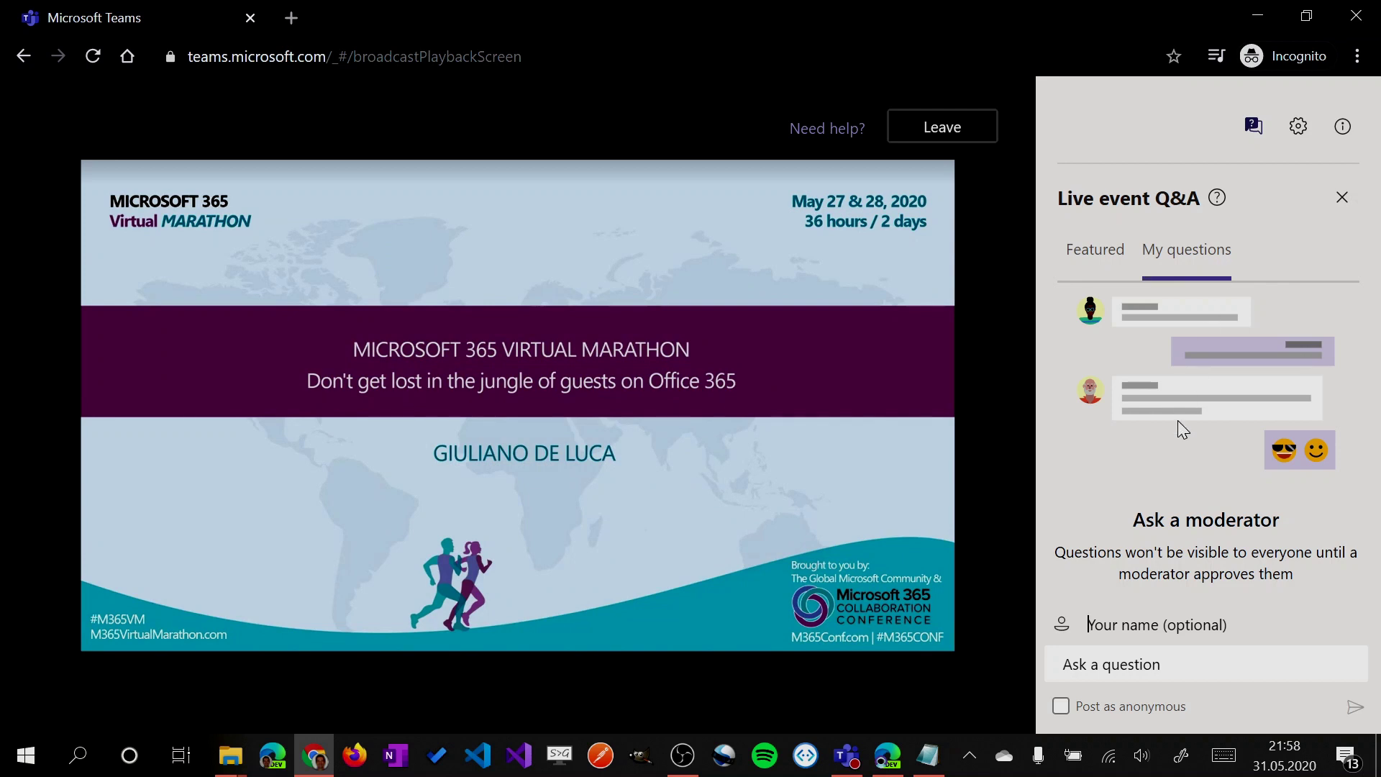
Enter the attendee's name and submit the question "I have a question" to the moderators, posted as anonymous
text(Gil)
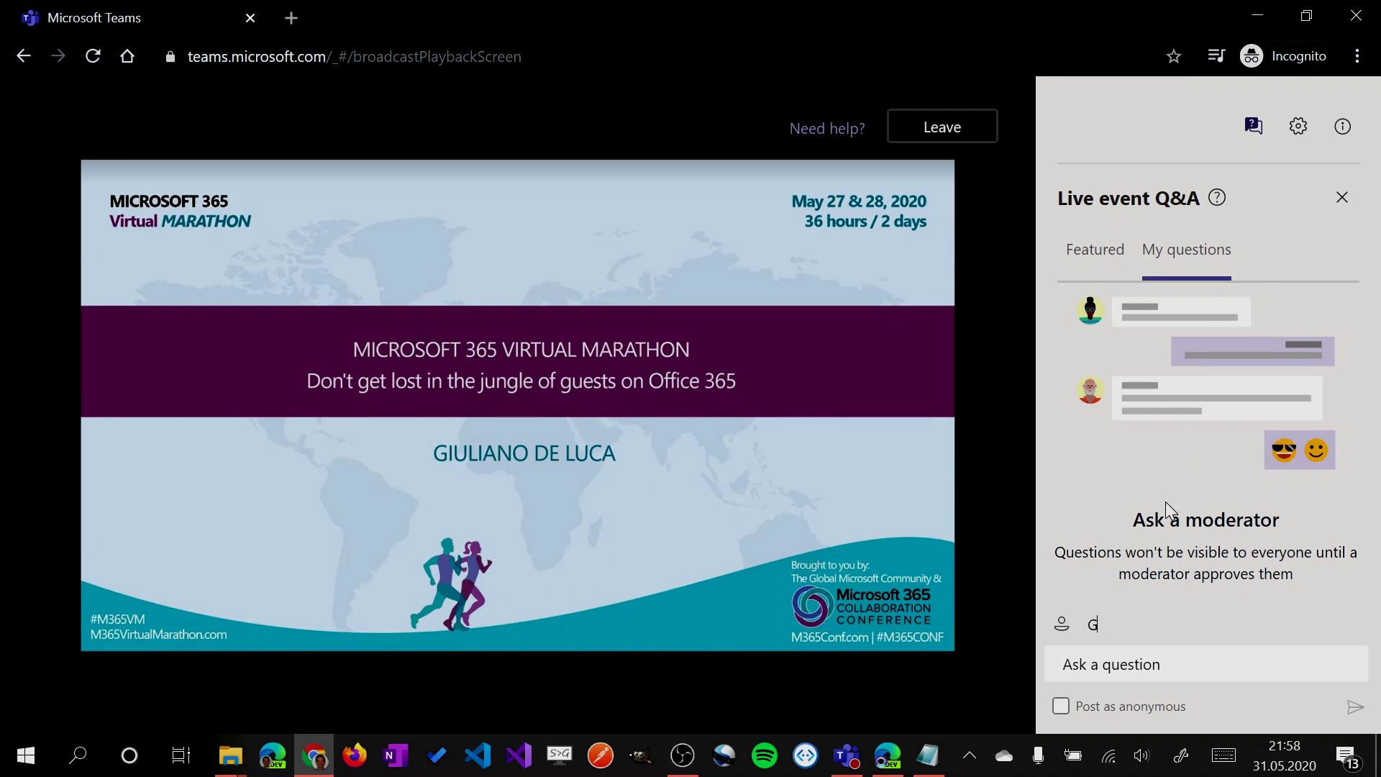
click(1067, 707)
click(1122, 664)
text(I have)
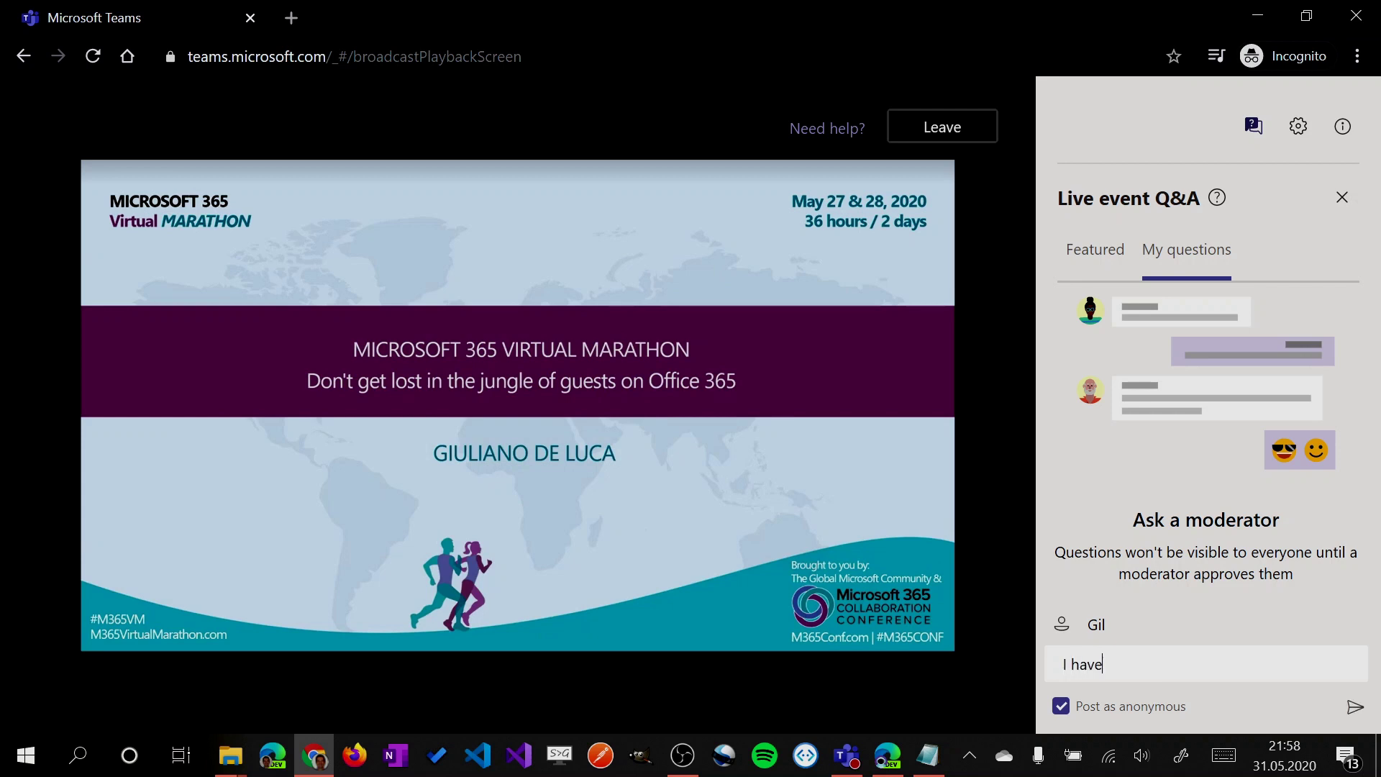
text( a question)
key(Return)
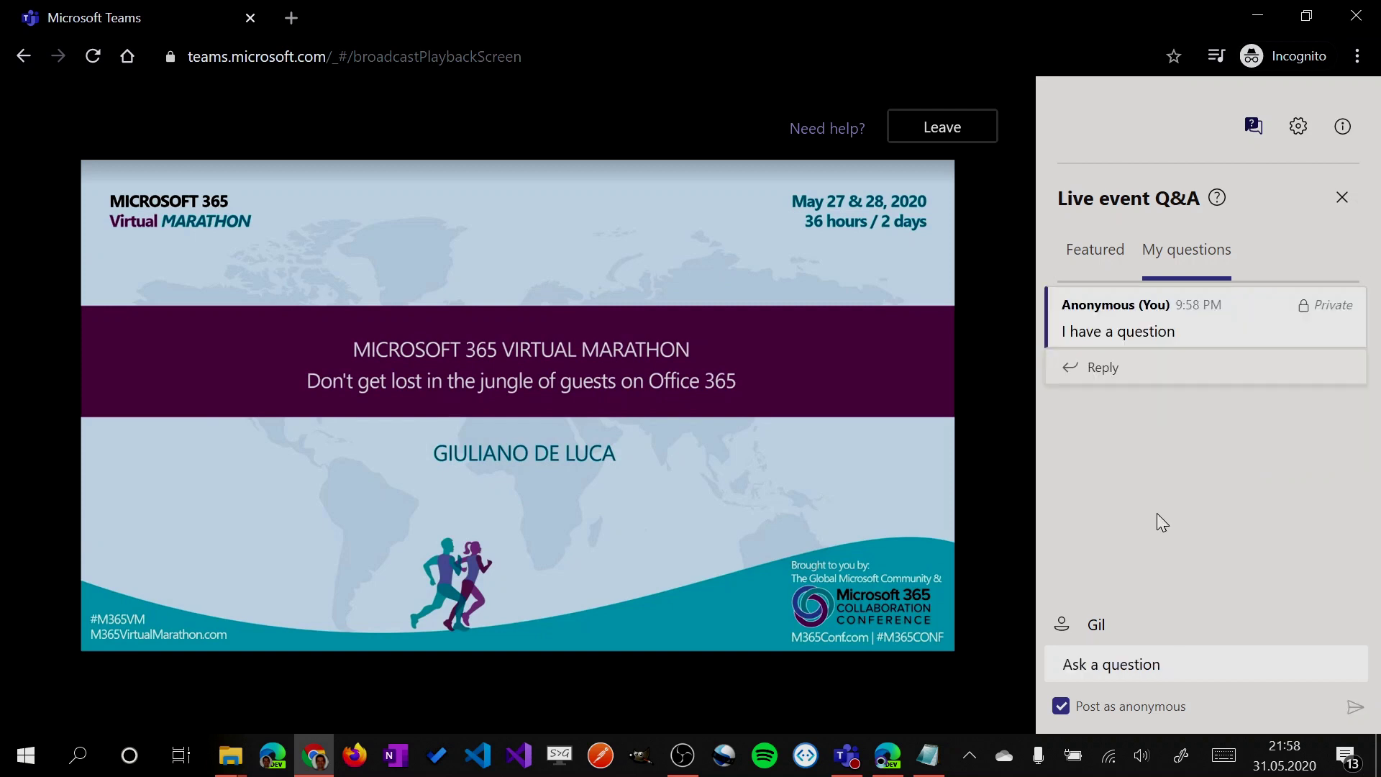
Switch to the Teams producer window and review the event's network and device metrics under Health and performance
mouse_move(650, 366)
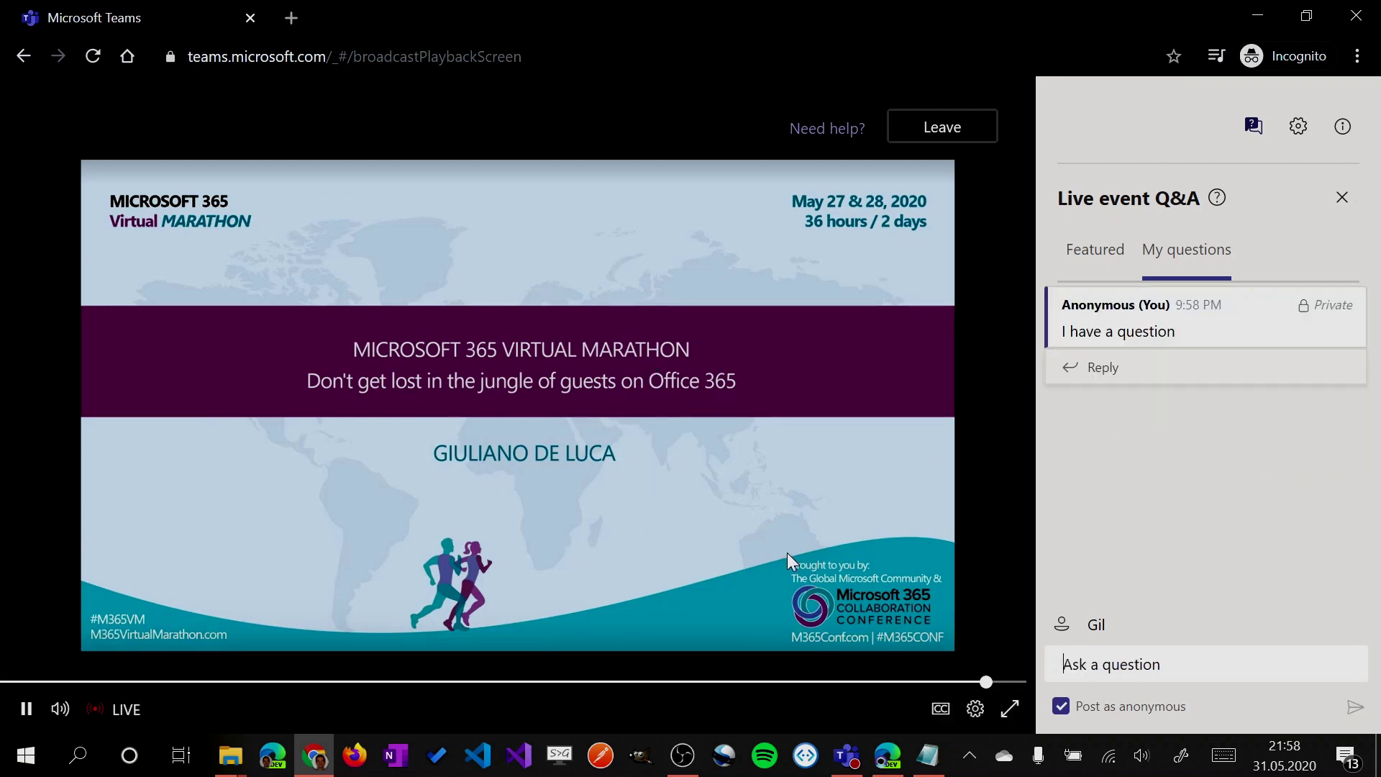
click(846, 756)
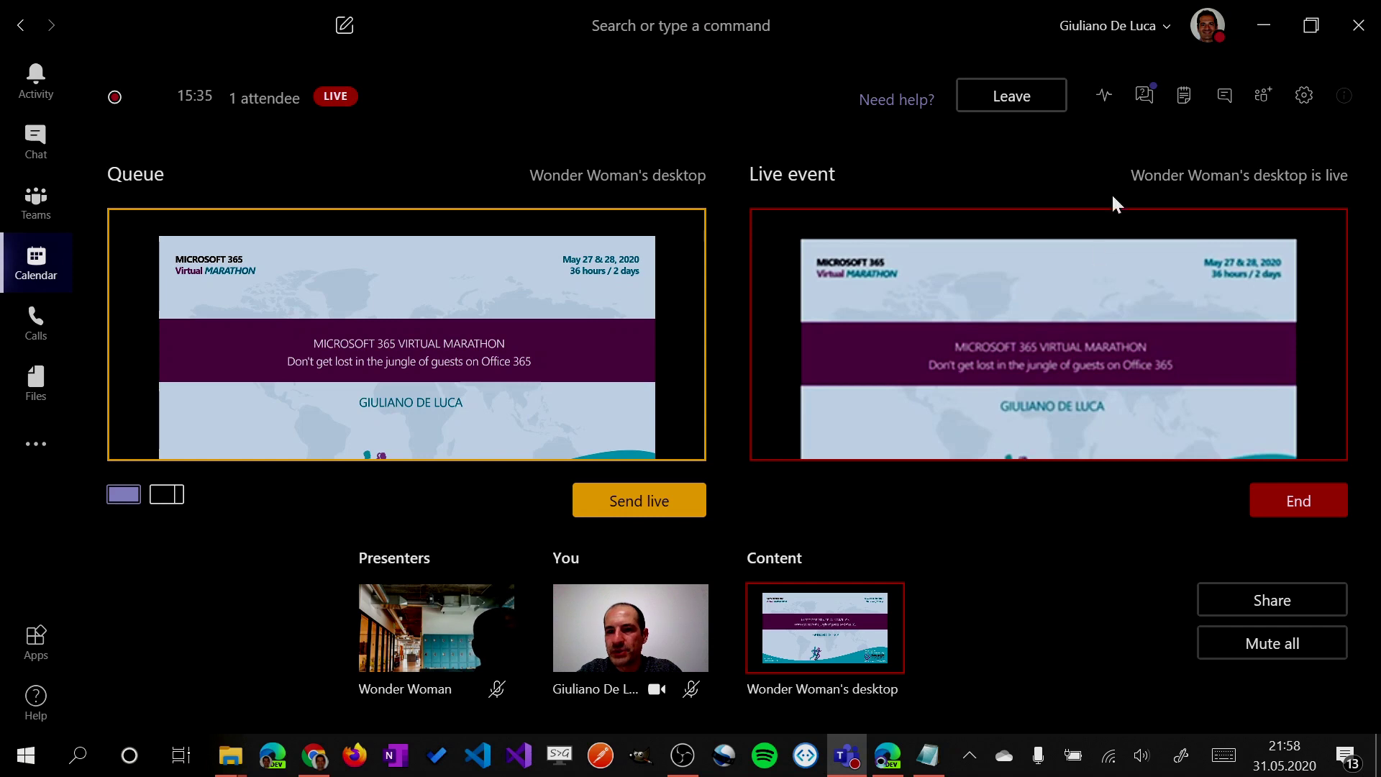
click(1105, 97)
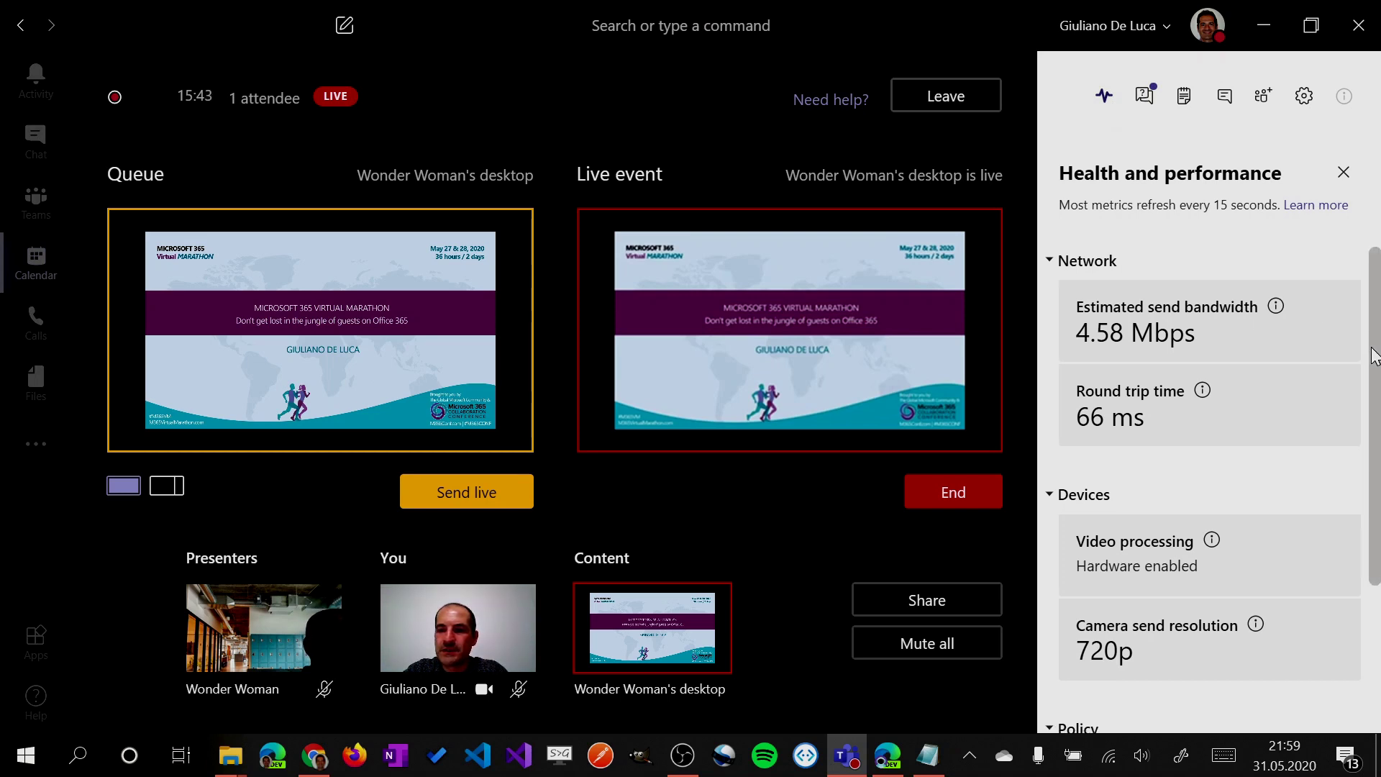
drag(1372, 360, 1375, 507)
scroll(1375, 507, up, 3)
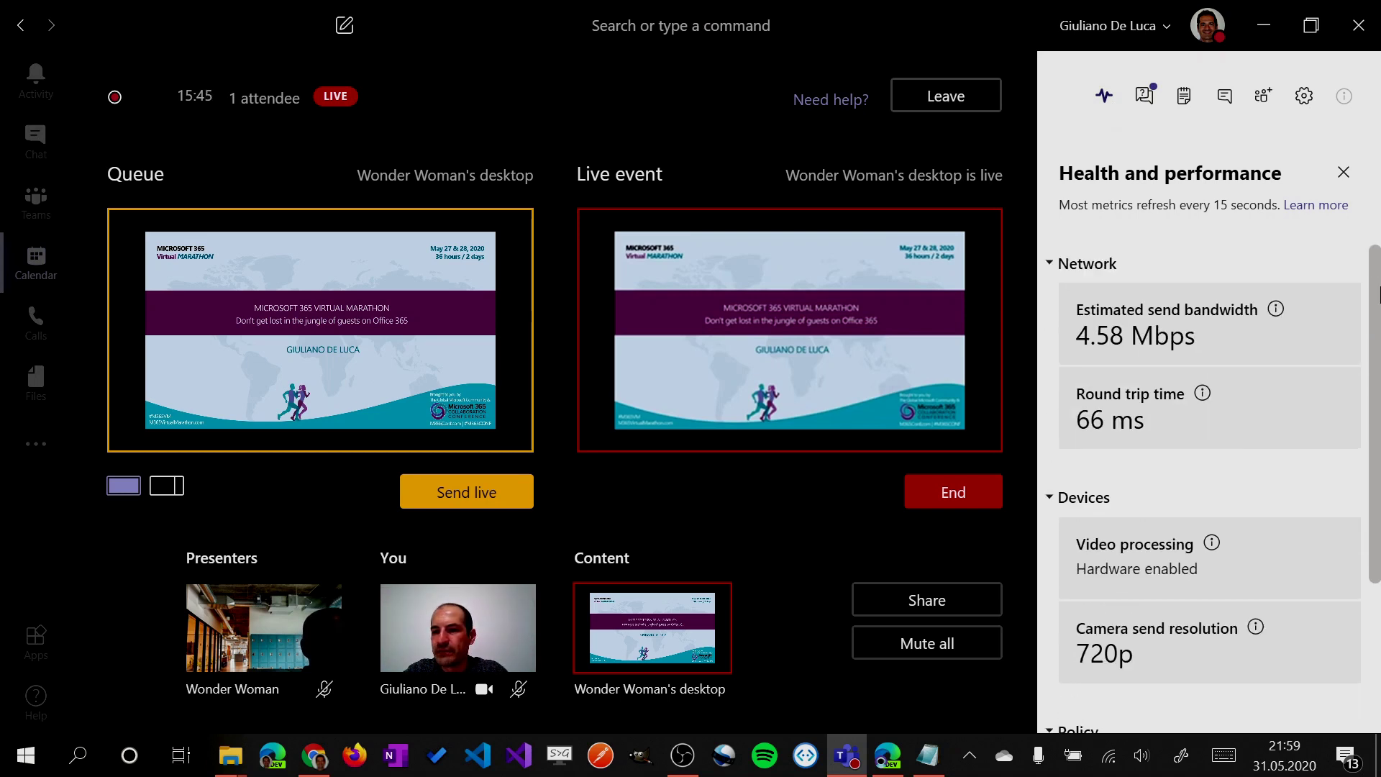
Publish the anonymous attendee's new question "I have a question" in the producer's live event Q&A
click(1143, 103)
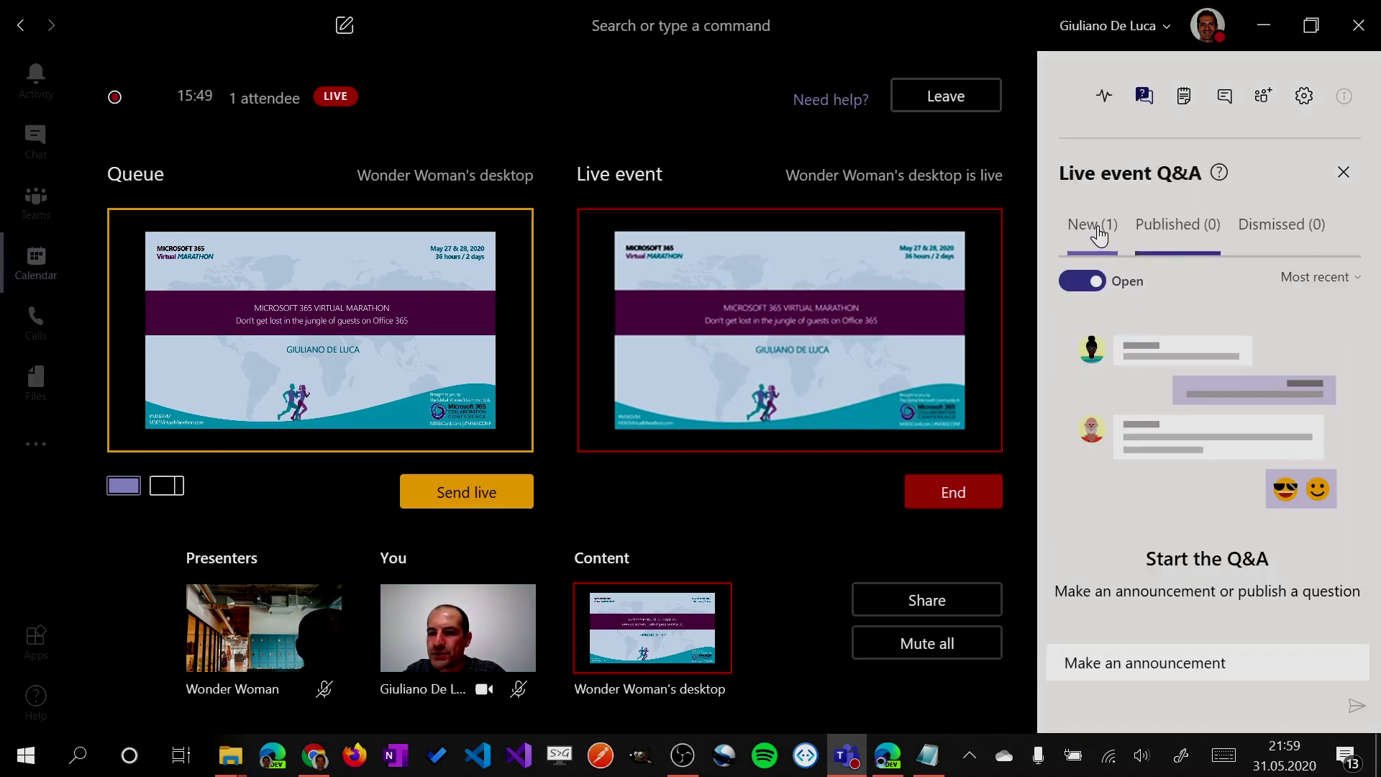
click(1093, 226)
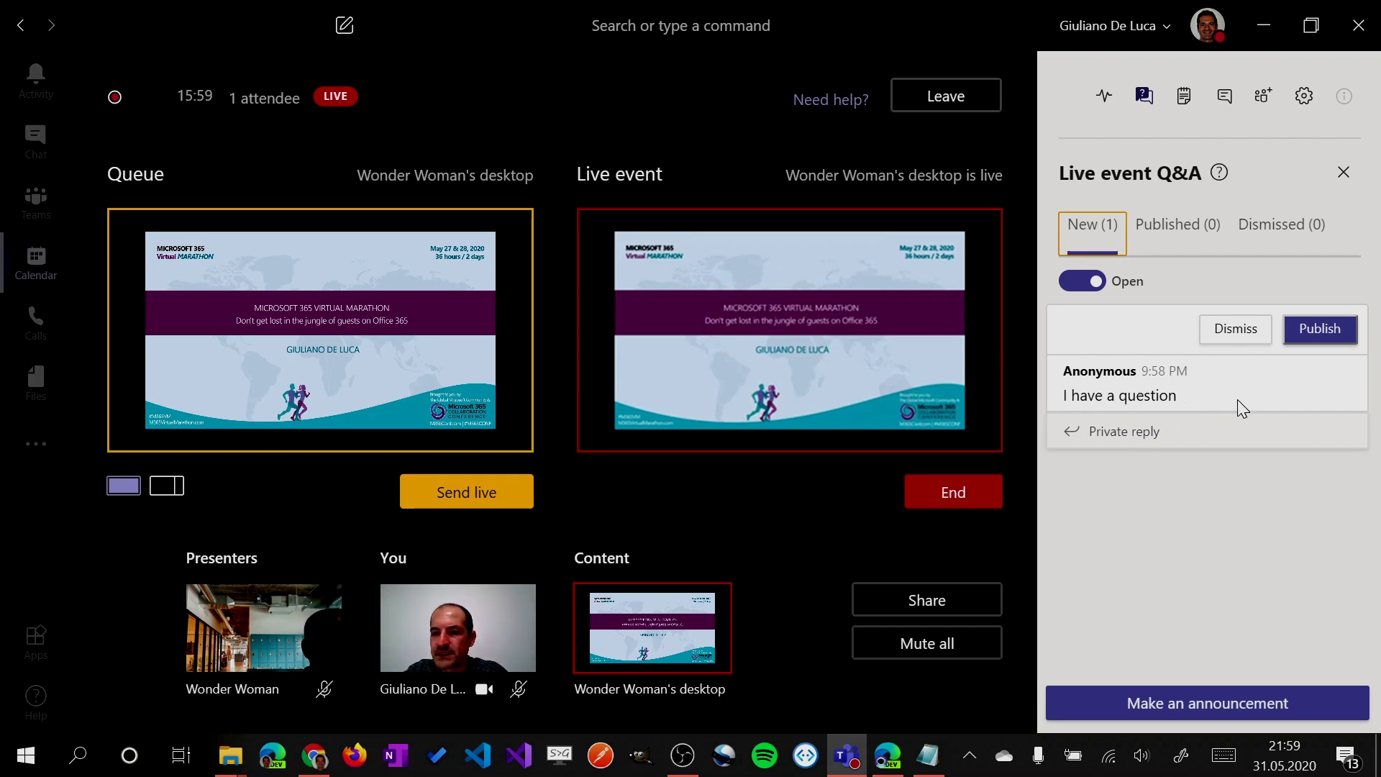
click(1331, 330)
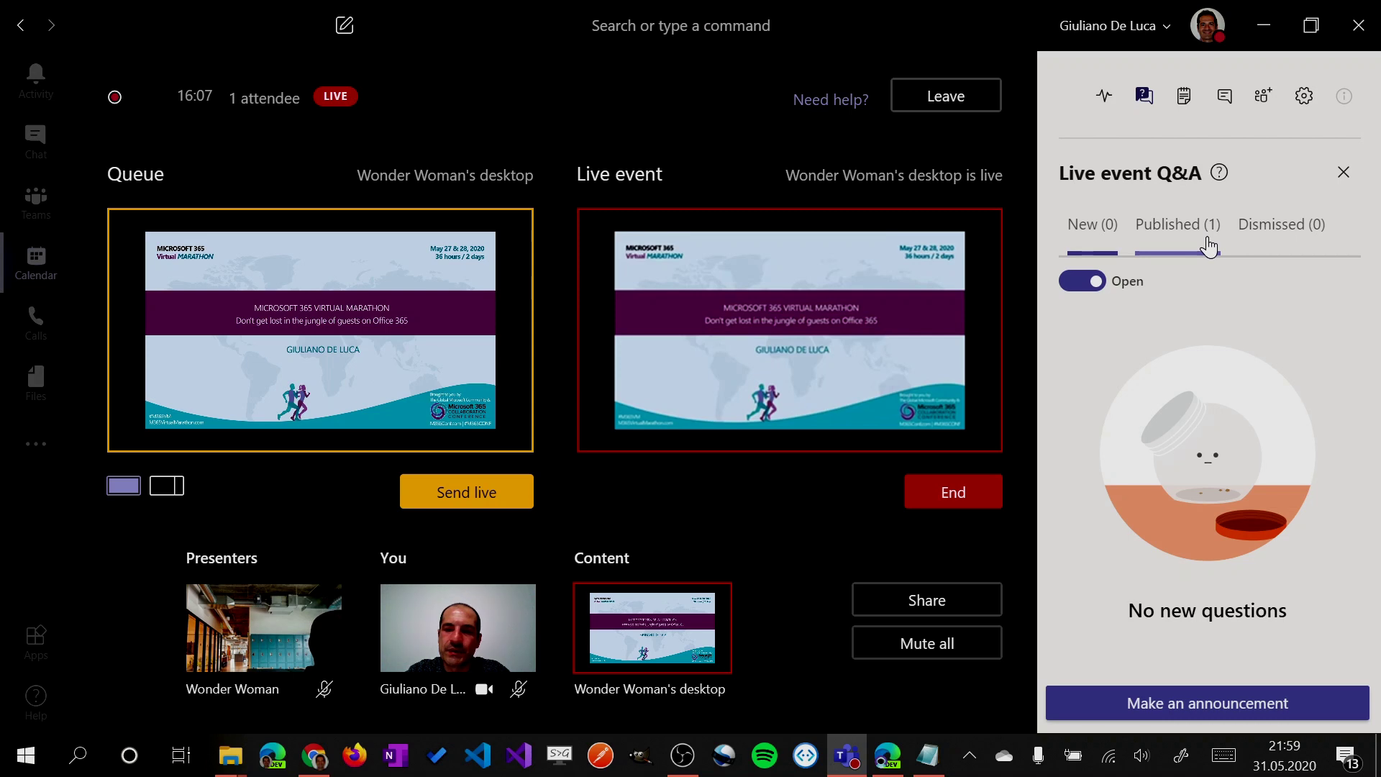
Look through the live event's meeting notes, meeting chat, people and device settings, and close the side pane
click(1187, 105)
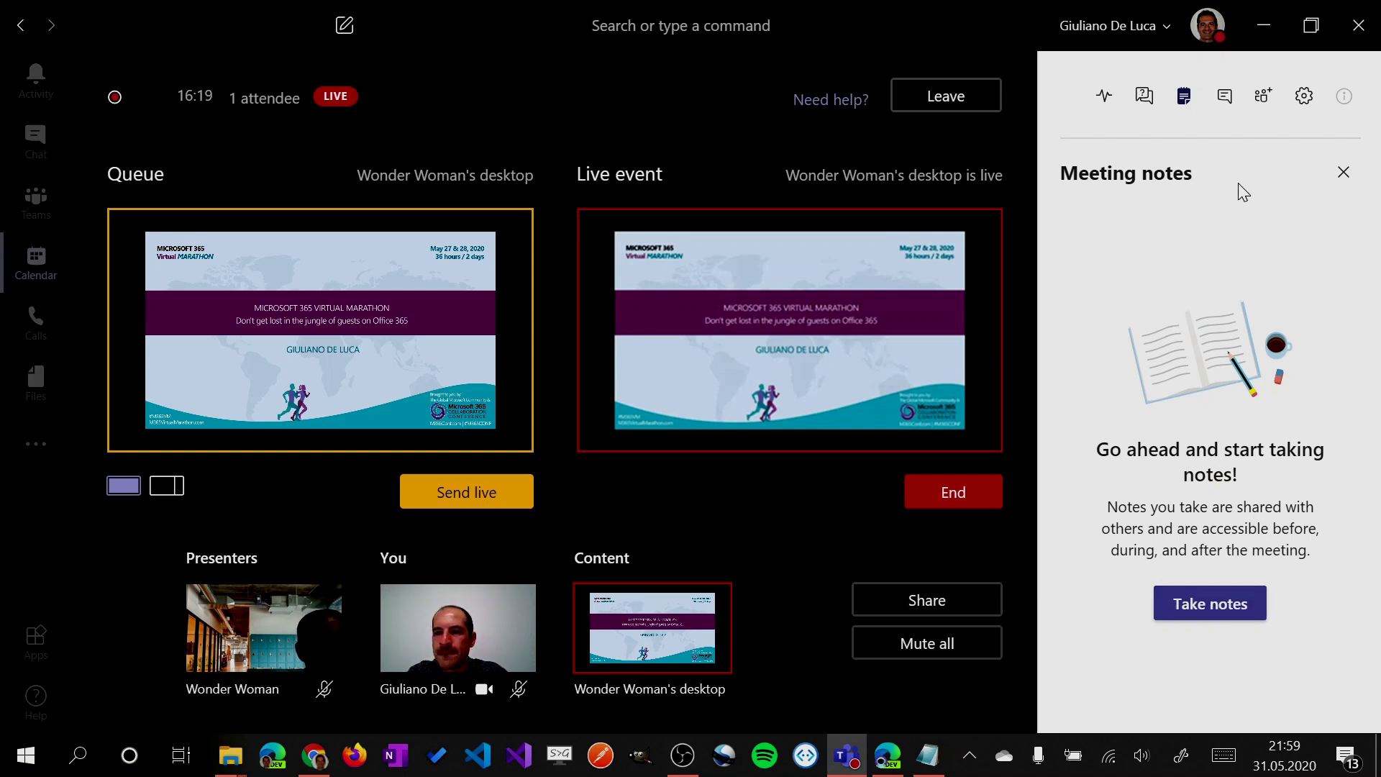
click(1226, 98)
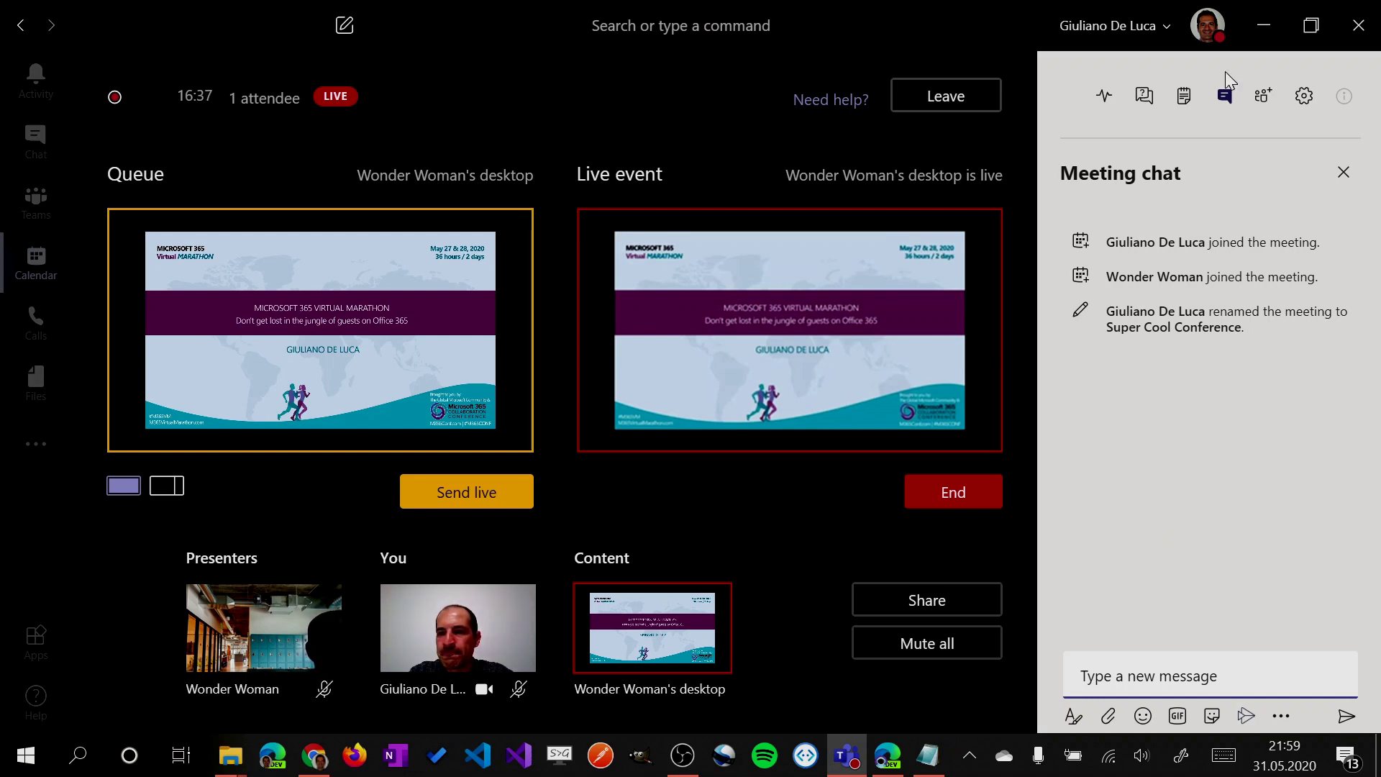
click(1264, 98)
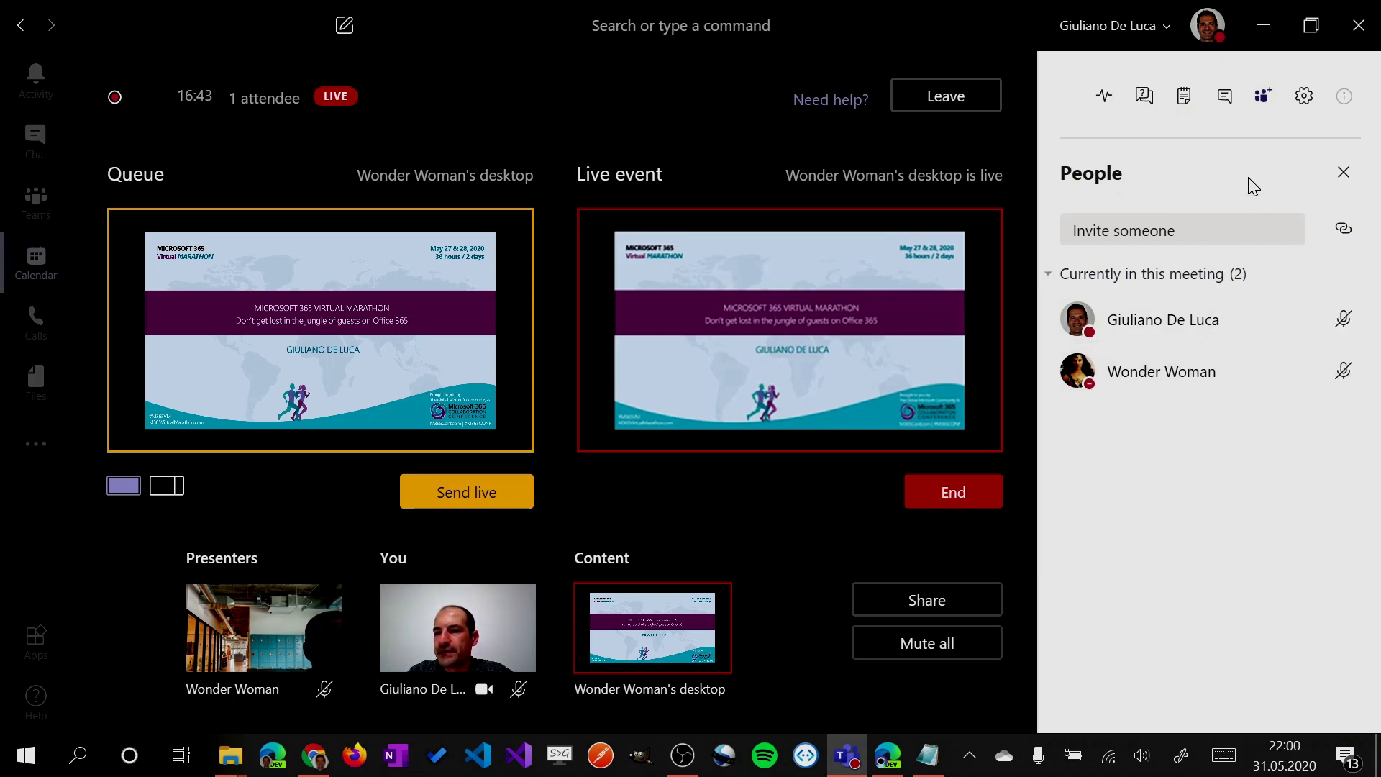
click(1304, 98)
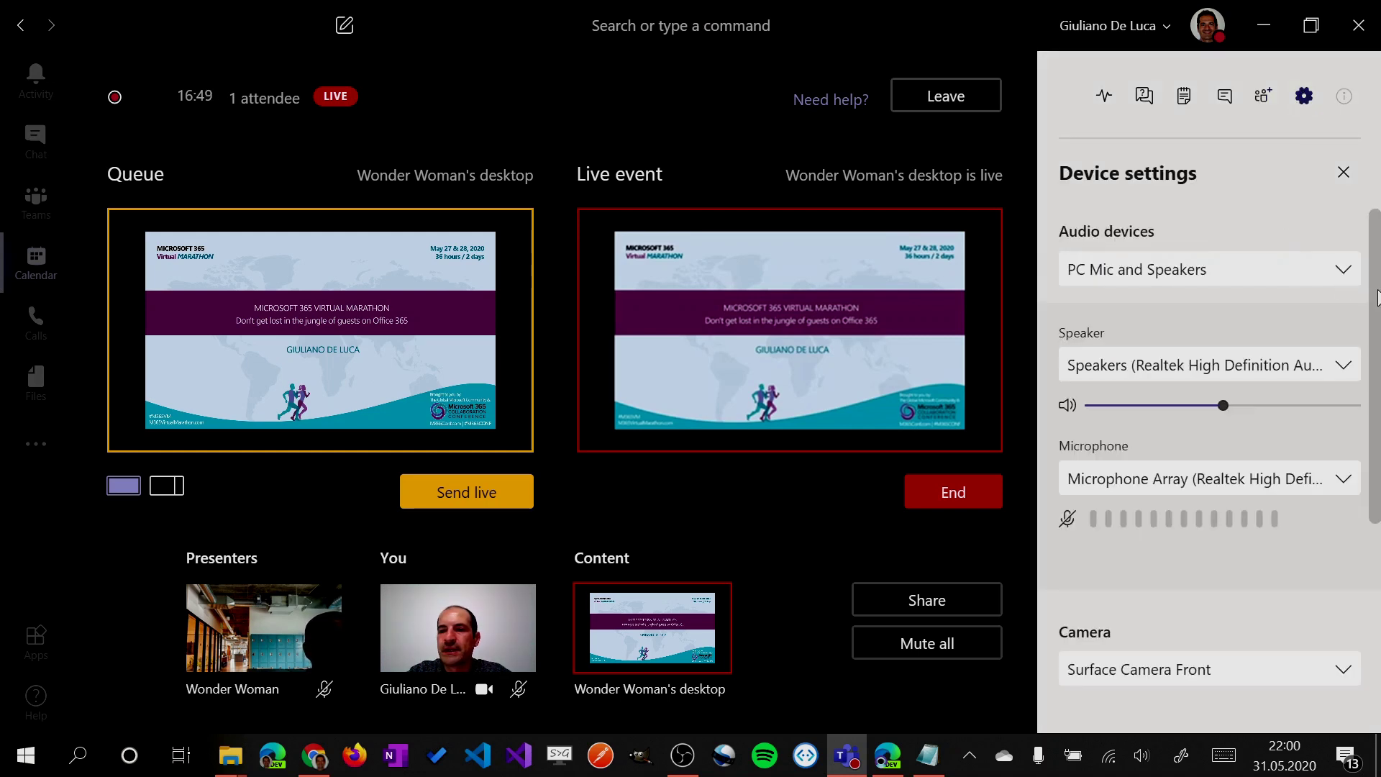
drag(1377, 295, 1376, 260)
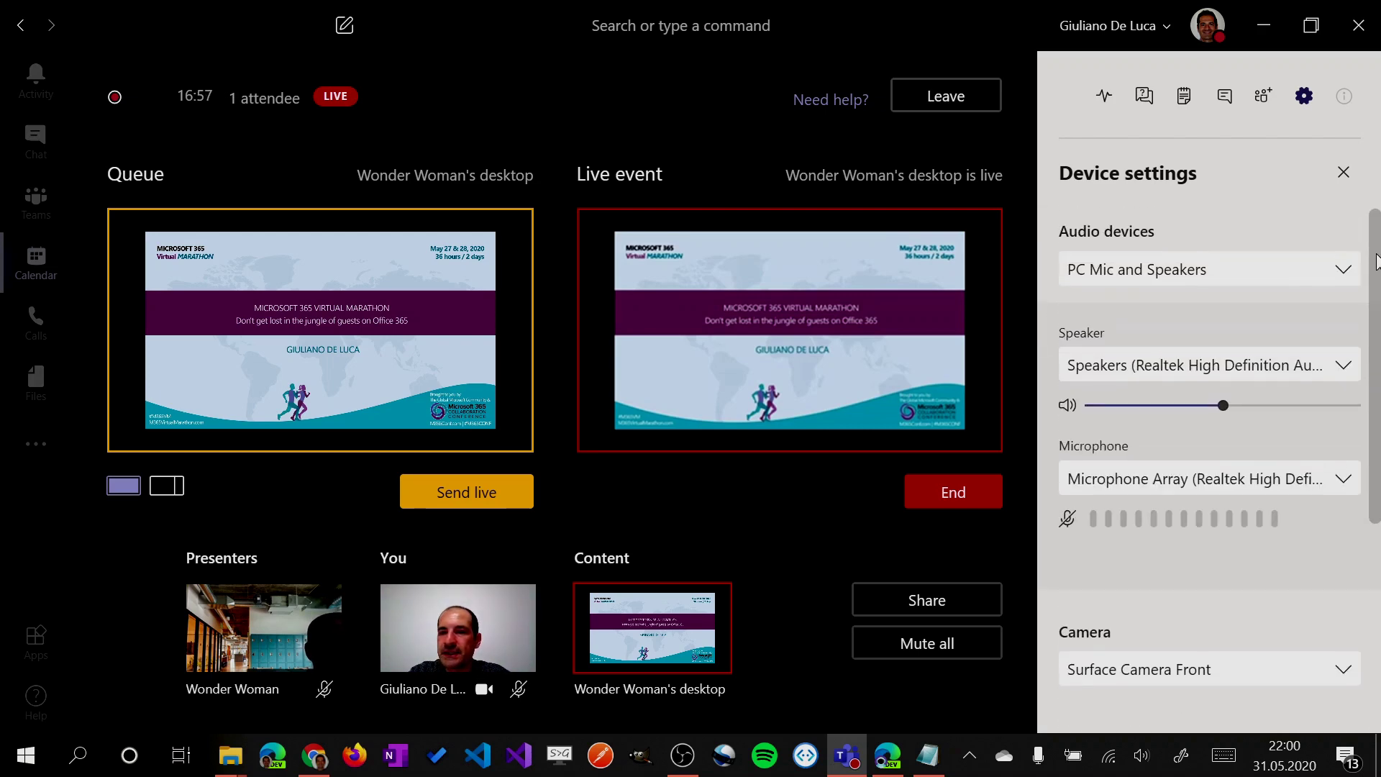
click(1343, 172)
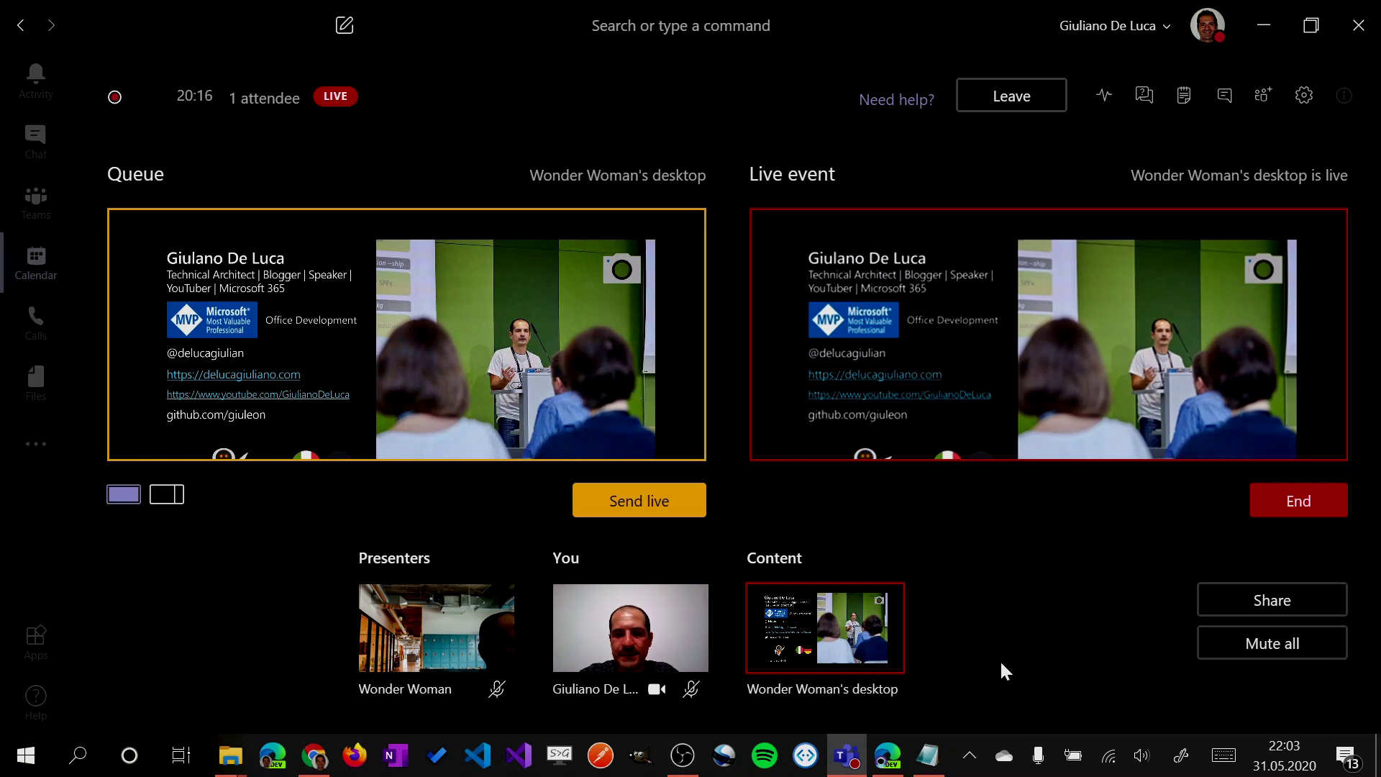
Alternate between the attendee view in Chrome and the Teams producer view to compare how far the broadcast lags
click(316, 759)
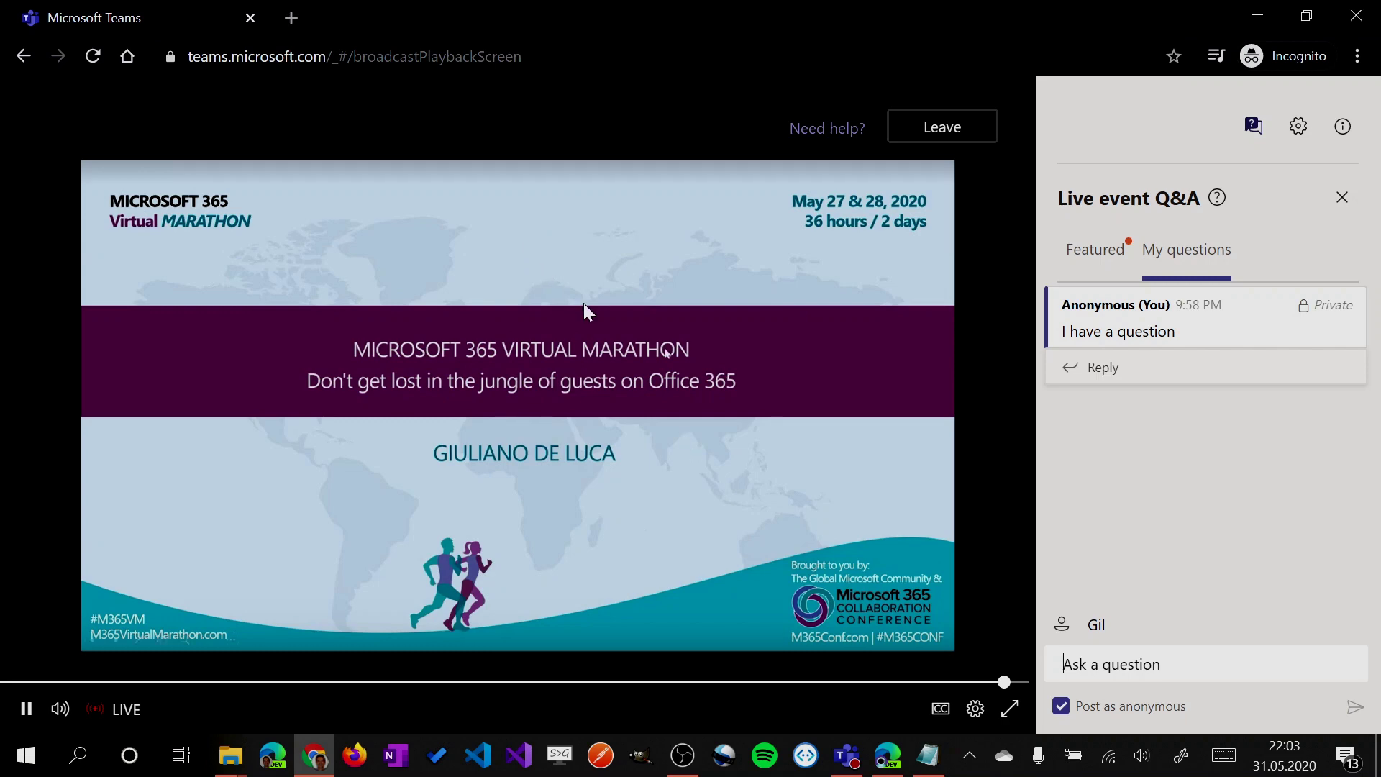
key(alt+Tab)
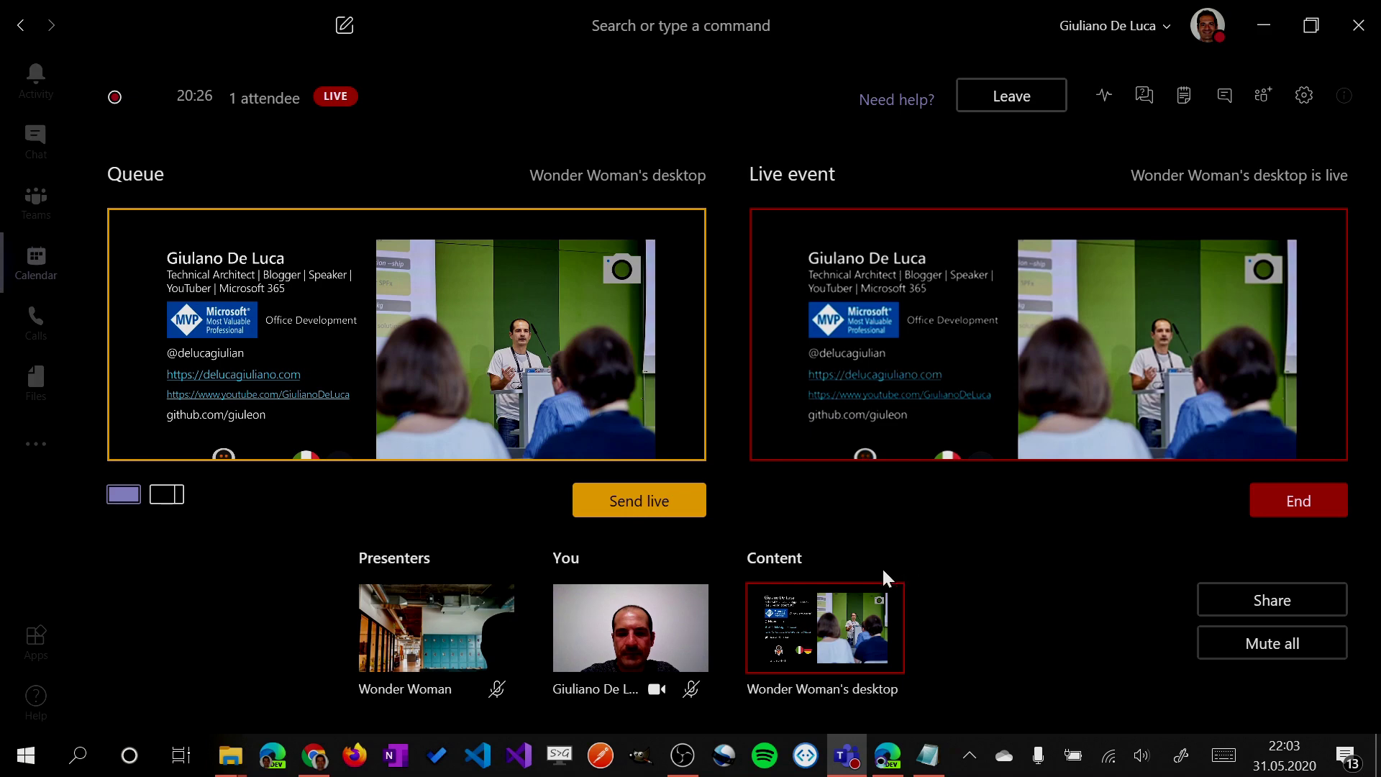
key(alt+Tab)
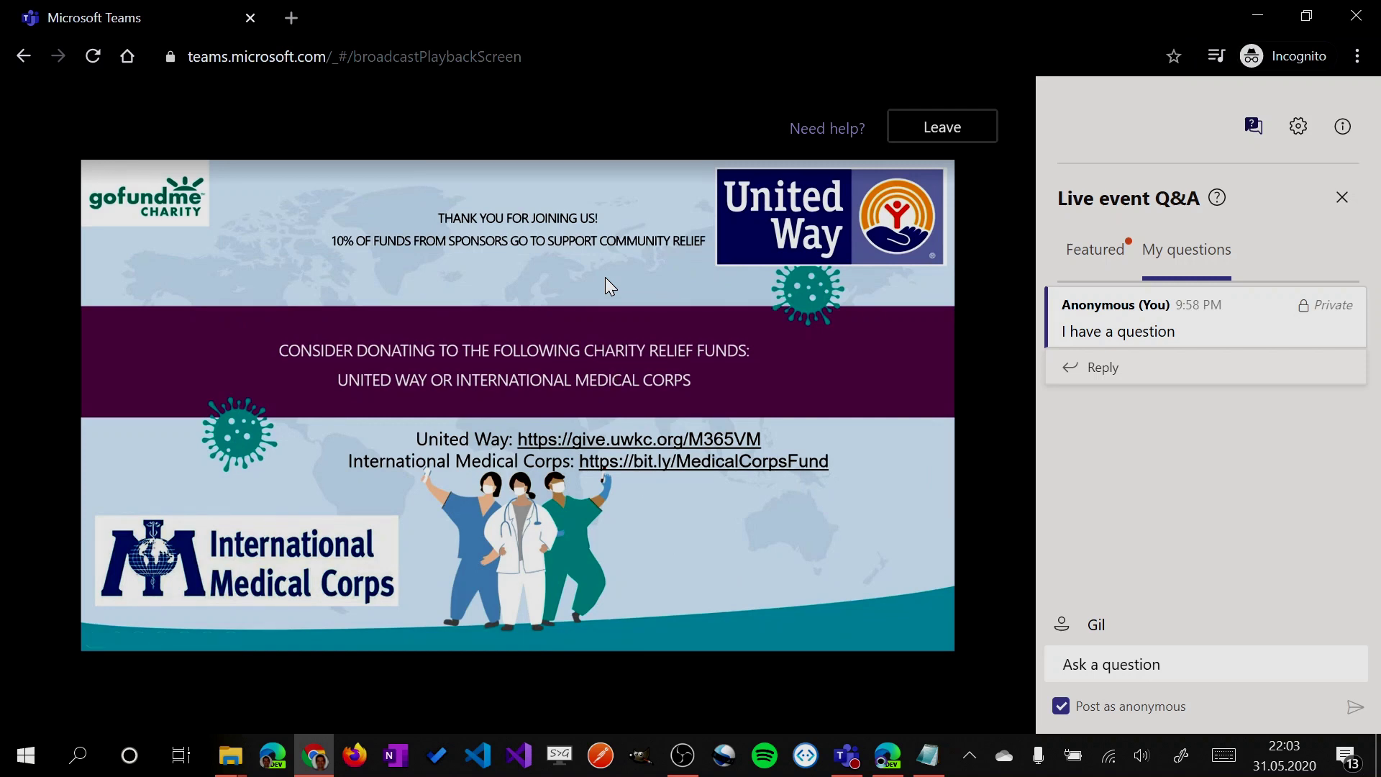
key(alt+Tab)
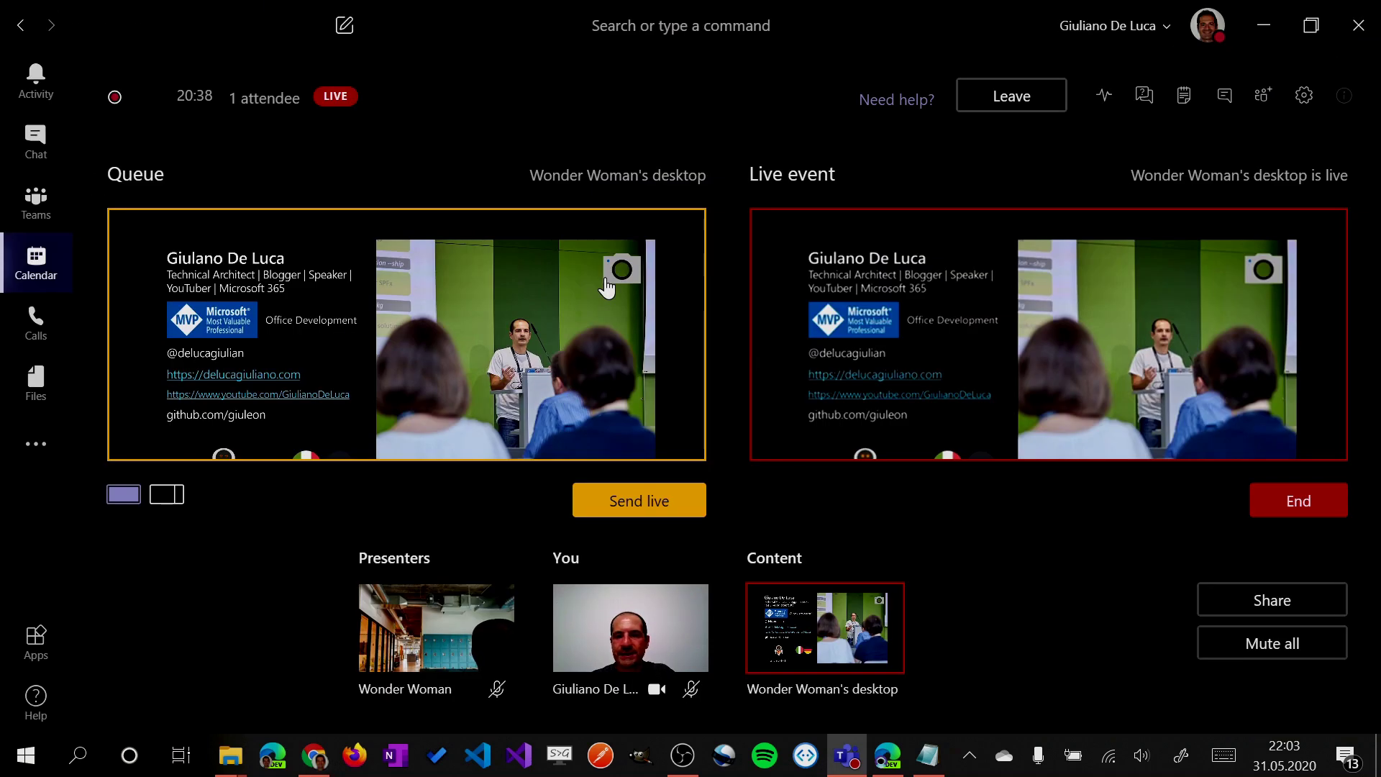
key(alt+Tab)
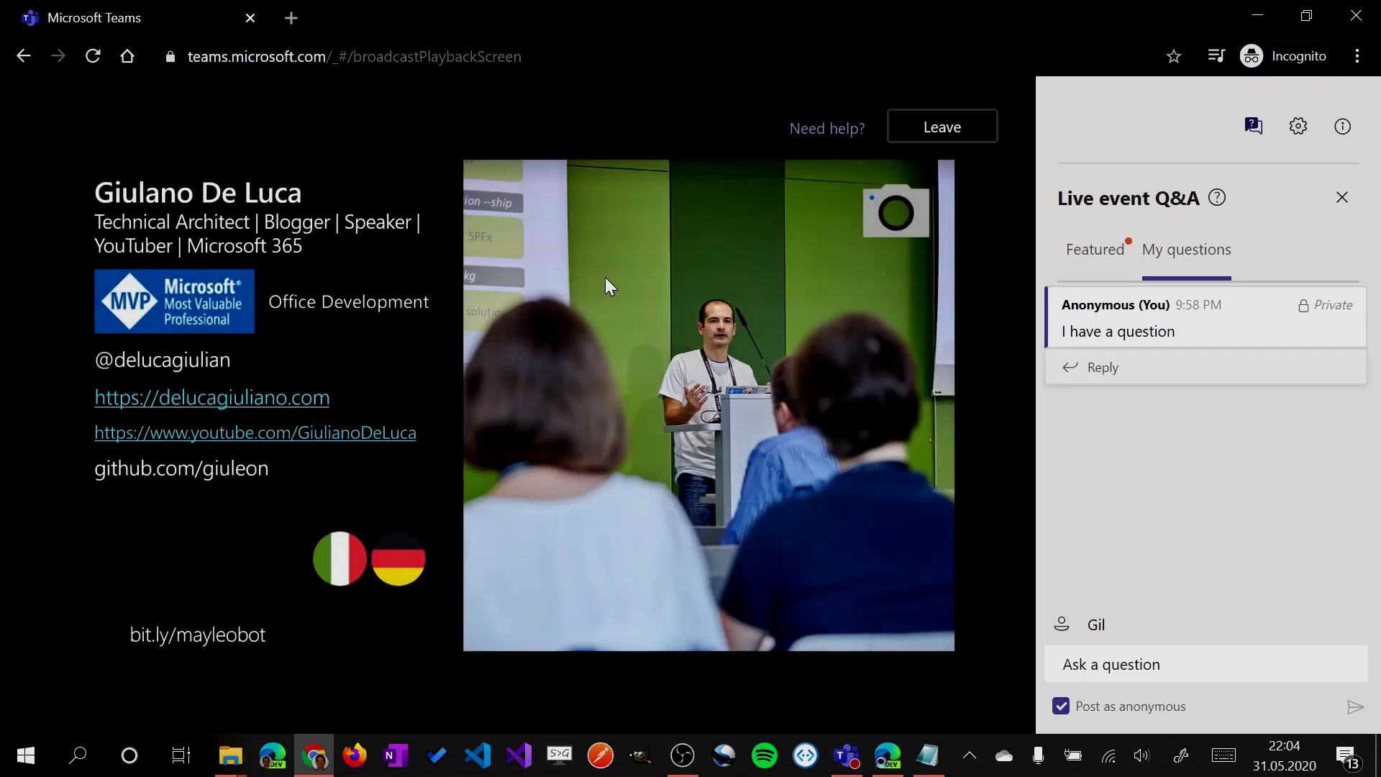